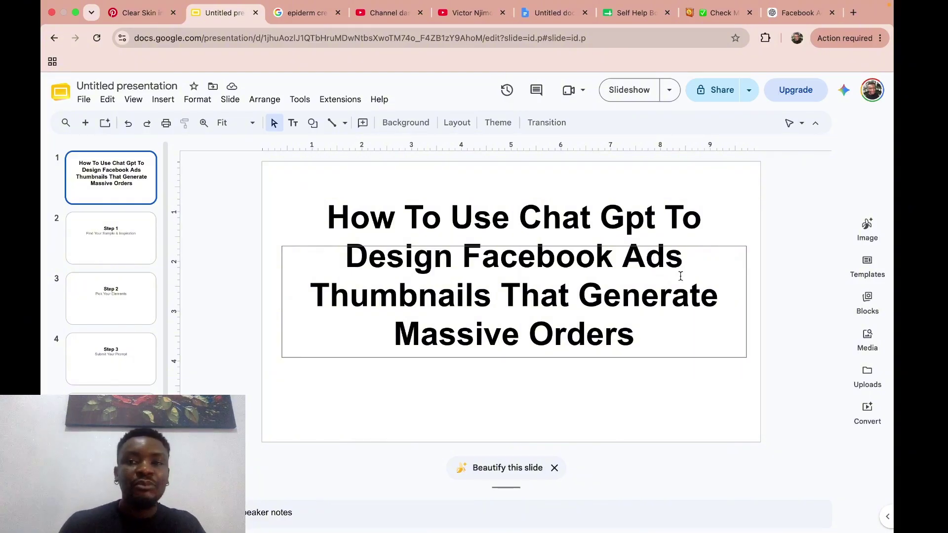
# Step: Close the Facebook Ads chat tab and show the Step 1 slide of the presentation
pyautogui.click(832, 14)
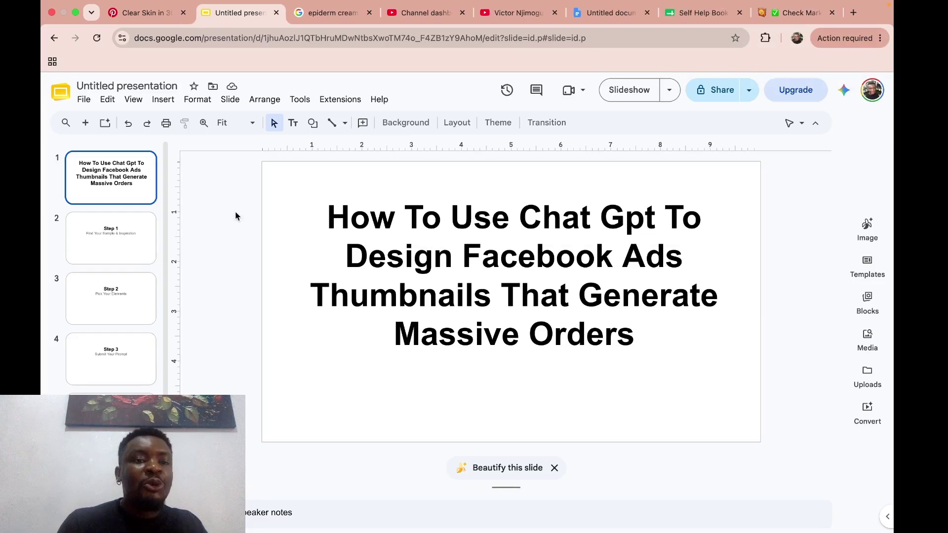
pyautogui.click(124, 254)
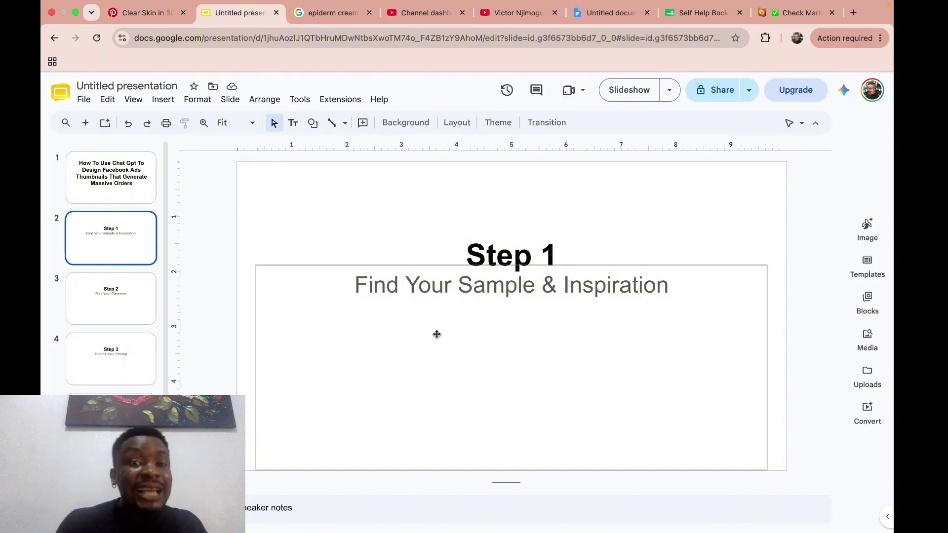
# Step: Switch to Pinterest, enter the search query "anti acne cream facebook ad thumbnail" and dismiss it without running the search
pyautogui.click(155, 18)
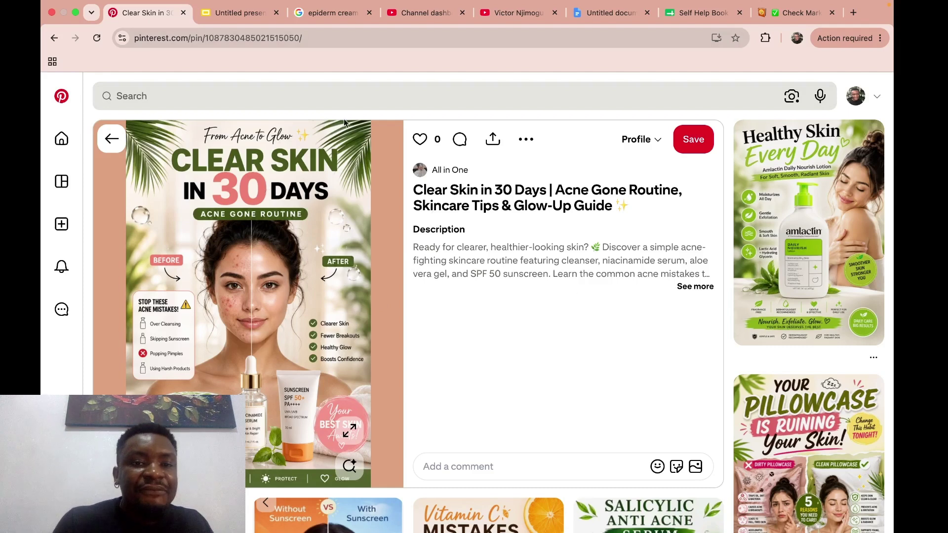
pyautogui.click(313, 94)
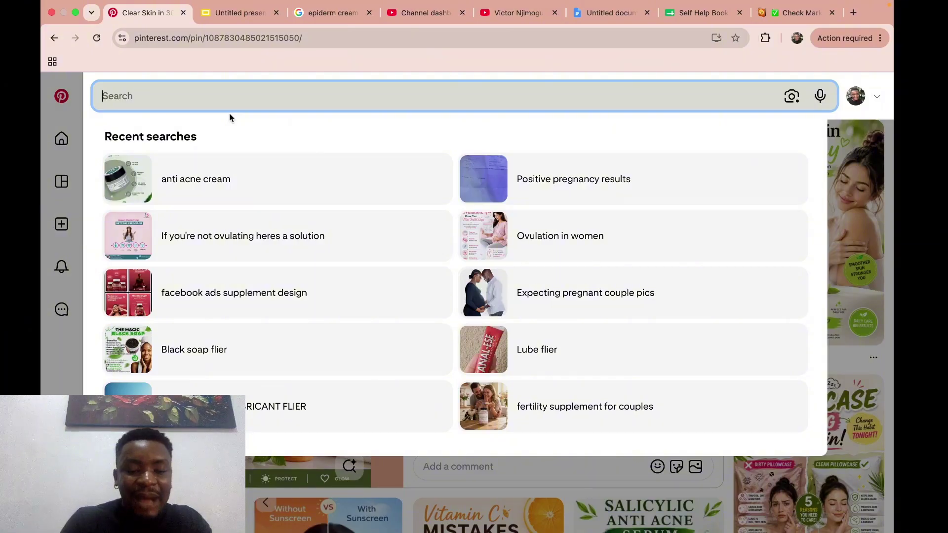
pyautogui.write('anti')
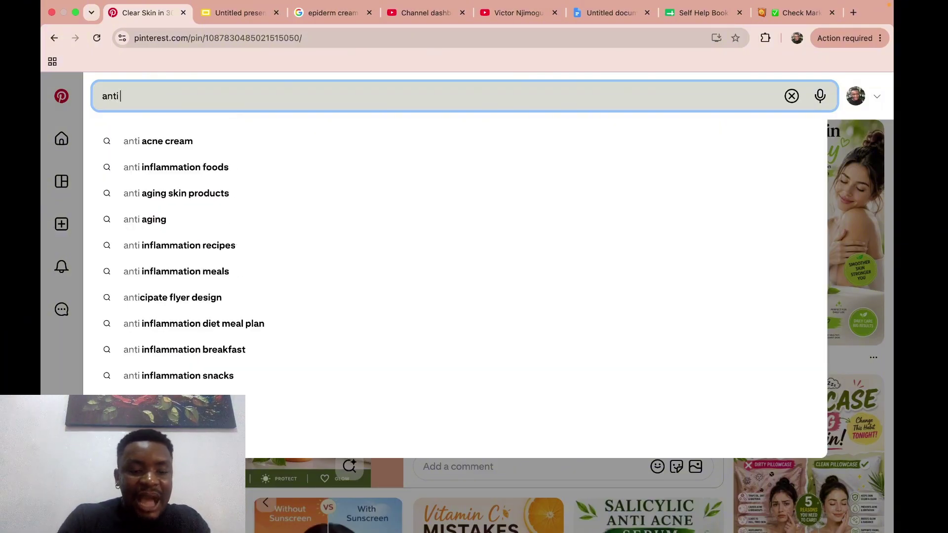
pyautogui.write(' acne')
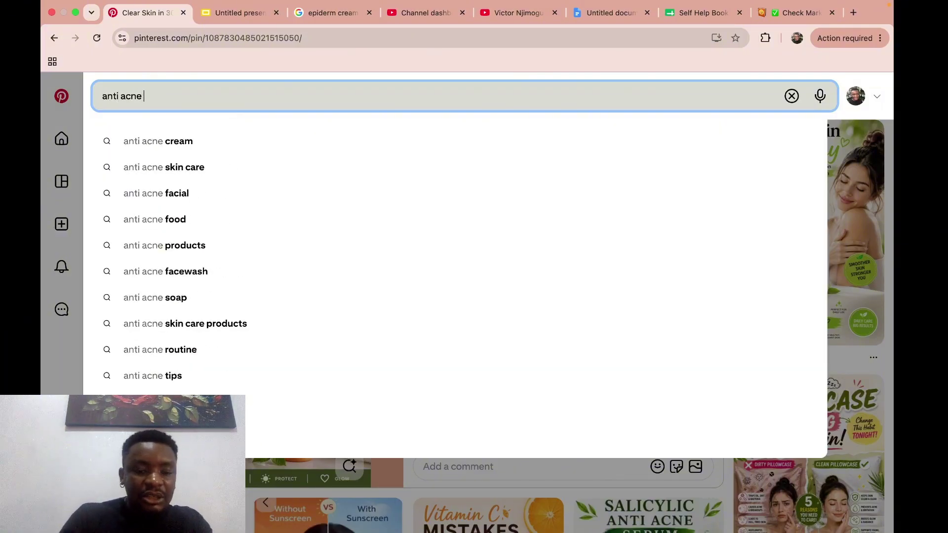
pyautogui.write(' cream fa')
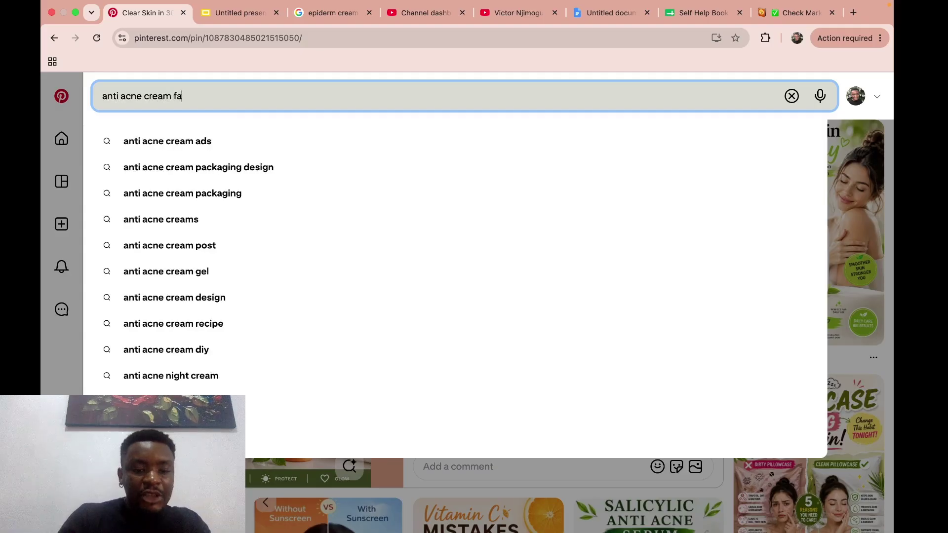
pyautogui.write('cebook a')
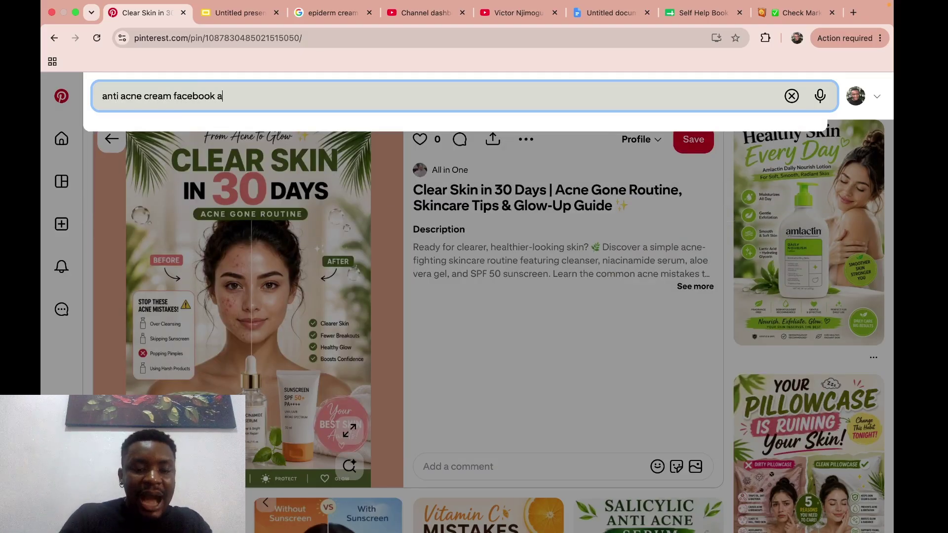
pyautogui.write('d thumbnail')
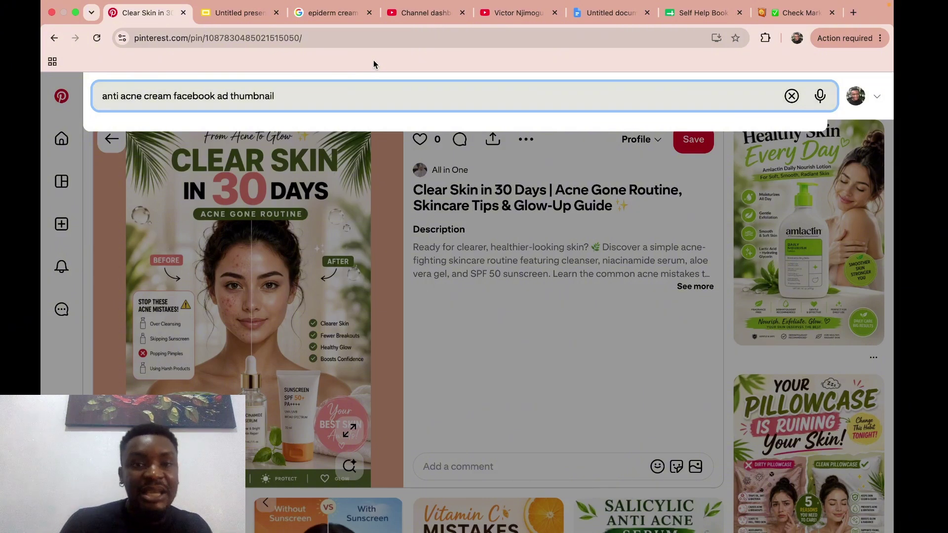
pyautogui.click(467, 319)
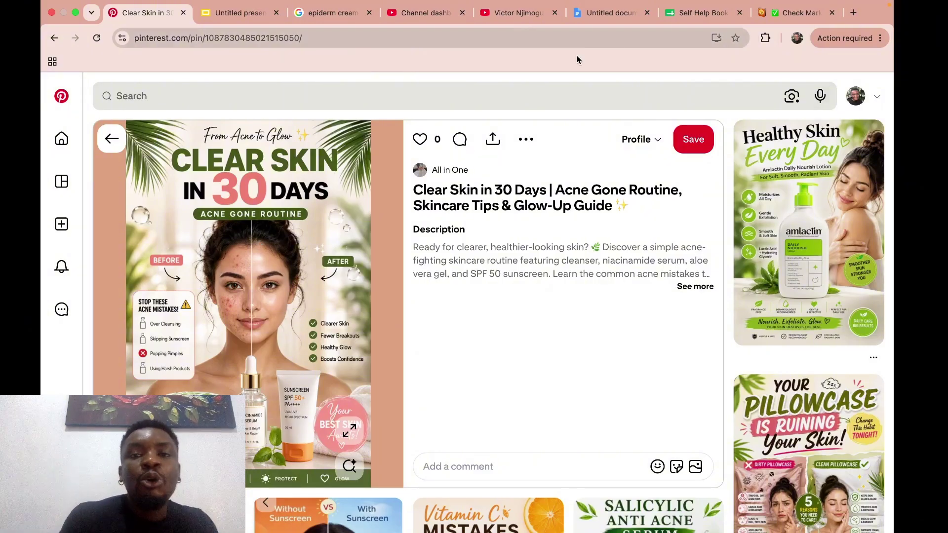
# Step: Search Google Images in a new tab for "beautiful african woman stock photo" and browse the results for a model
pyautogui.click(851, 15)
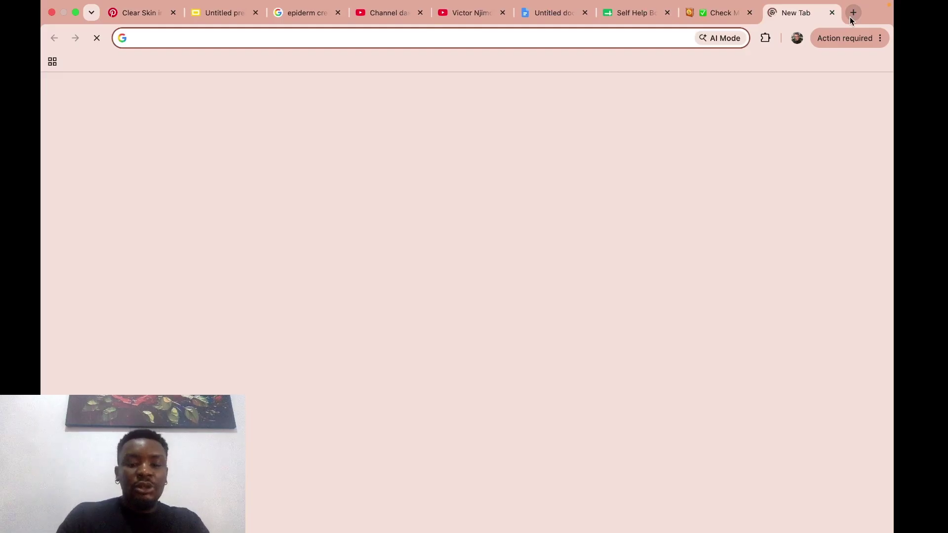
pyautogui.write('google')
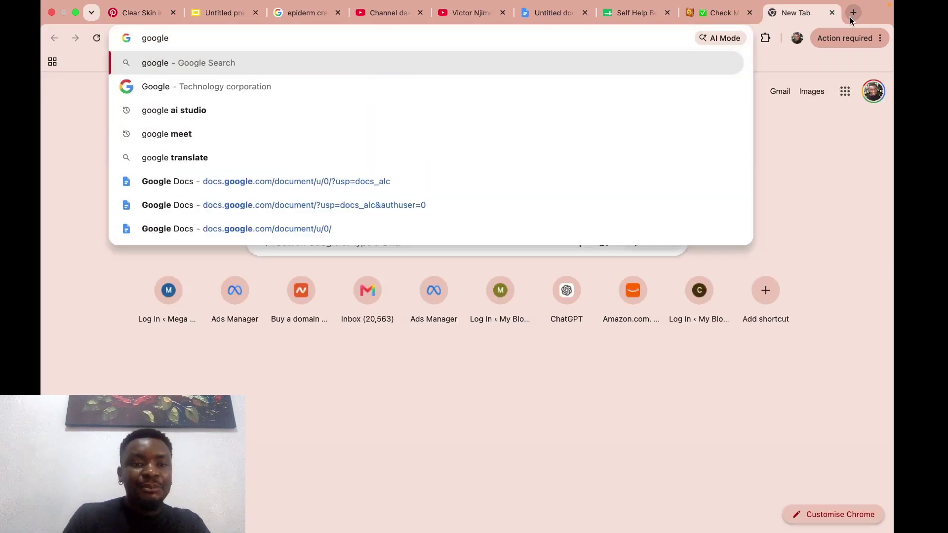
pyautogui.click(828, 144)
pyautogui.click(394, 245)
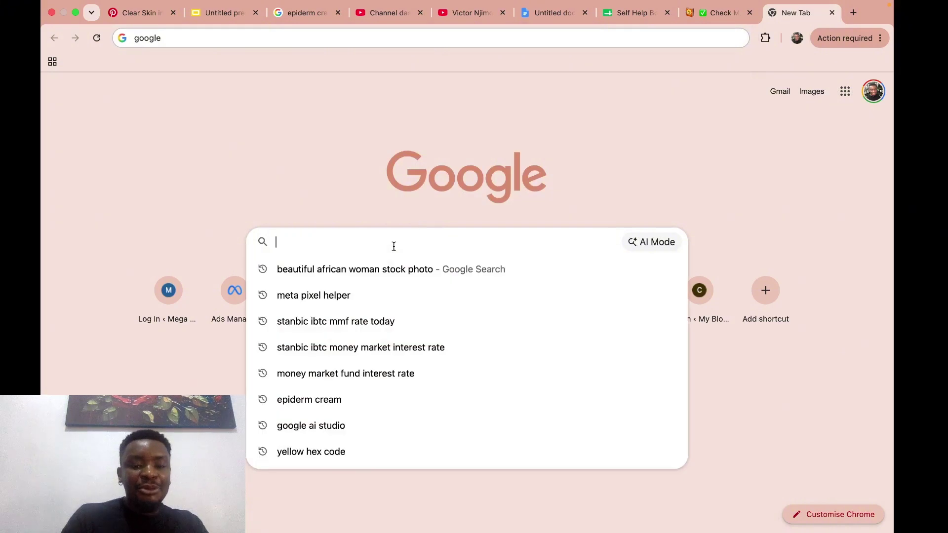
pyautogui.click(381, 268)
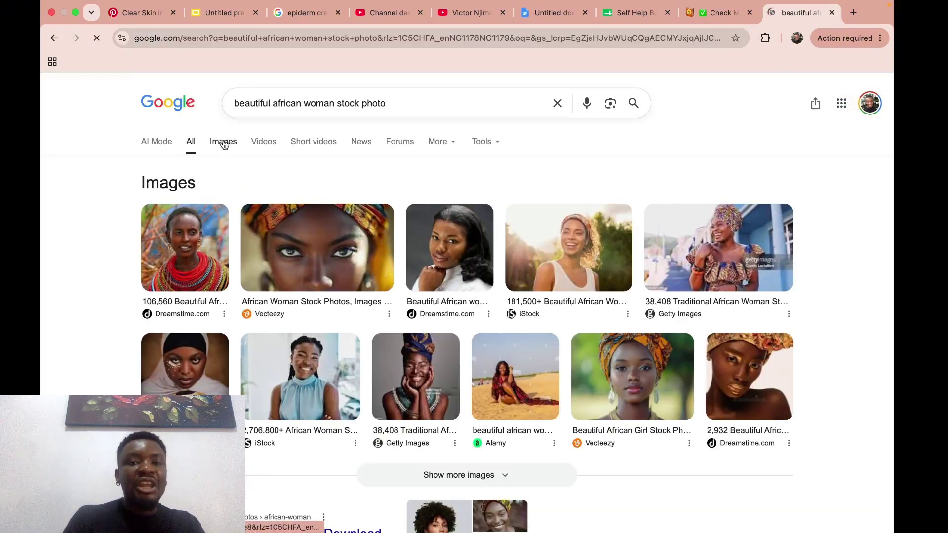
pyautogui.click(223, 143)
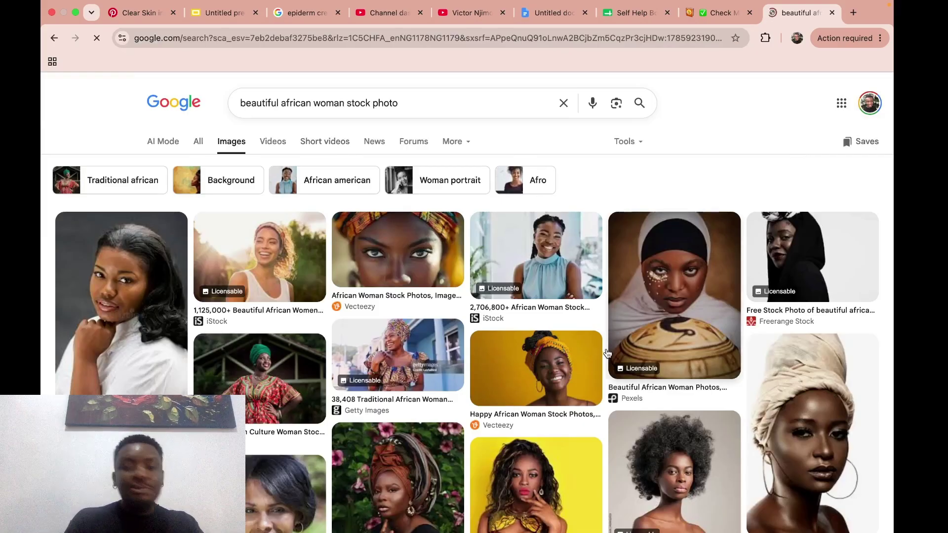
pyautogui.scroll(-2, 609, 345)
pyautogui.scroll(-2, 606, 349)
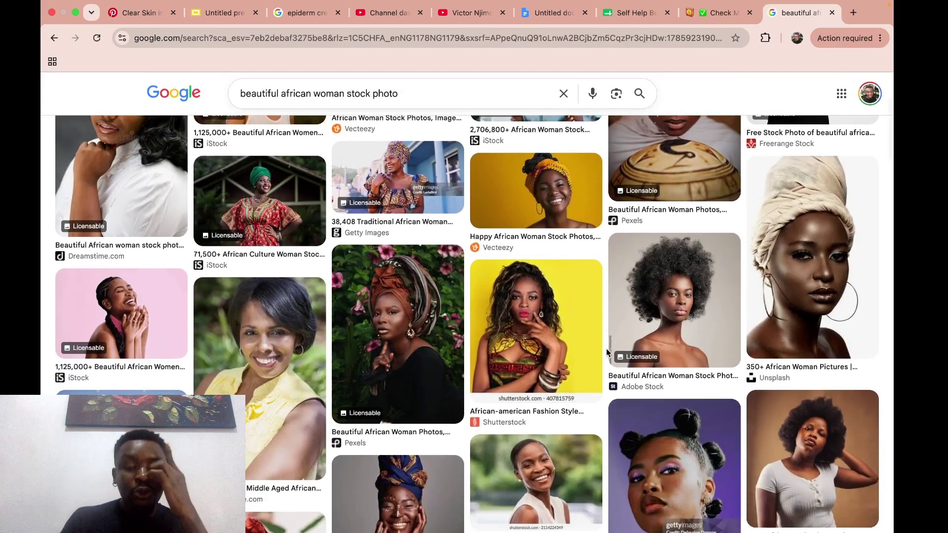
pyautogui.scroll(-2, 607, 352)
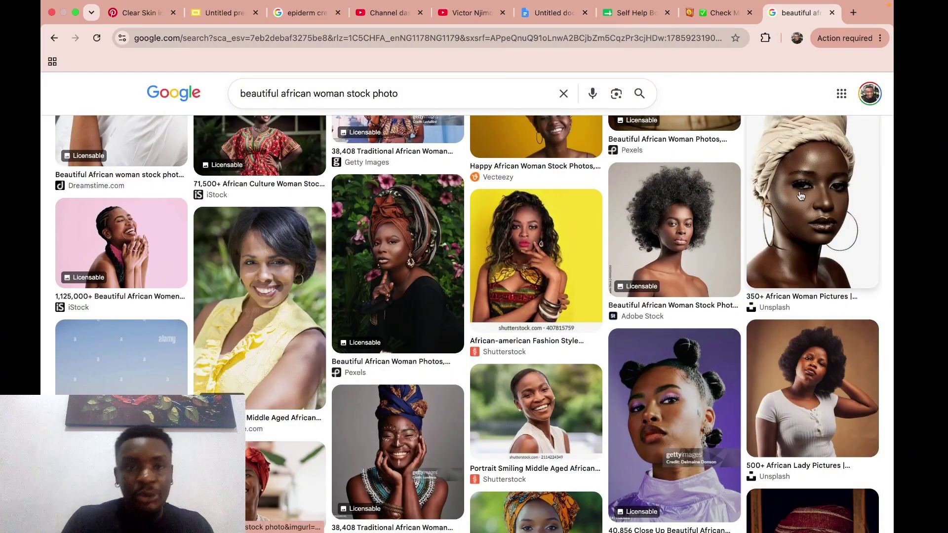
# Step: View the Epiderm cream product image, and in the Google Docs document inspect the sample thumbnail, model photo and product image
pyautogui.click(297, 27)
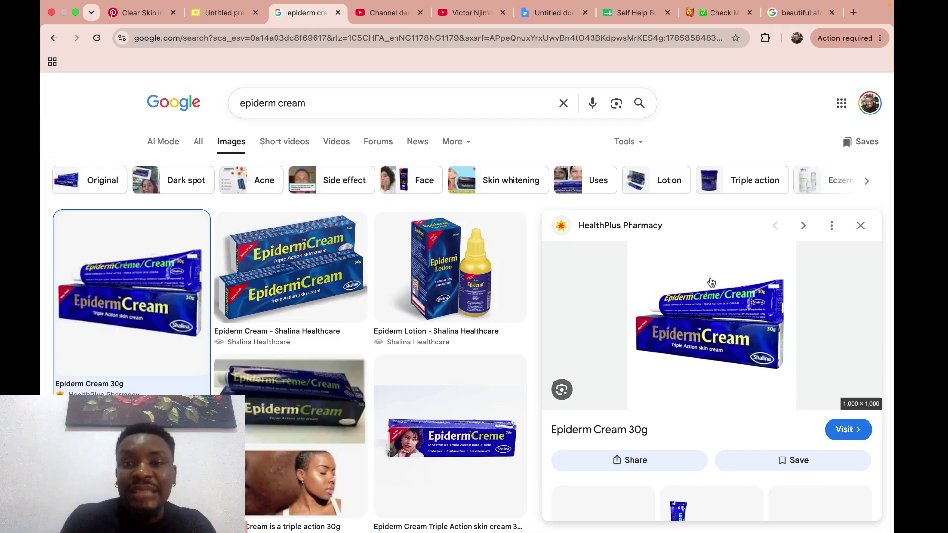
pyautogui.click(559, 16)
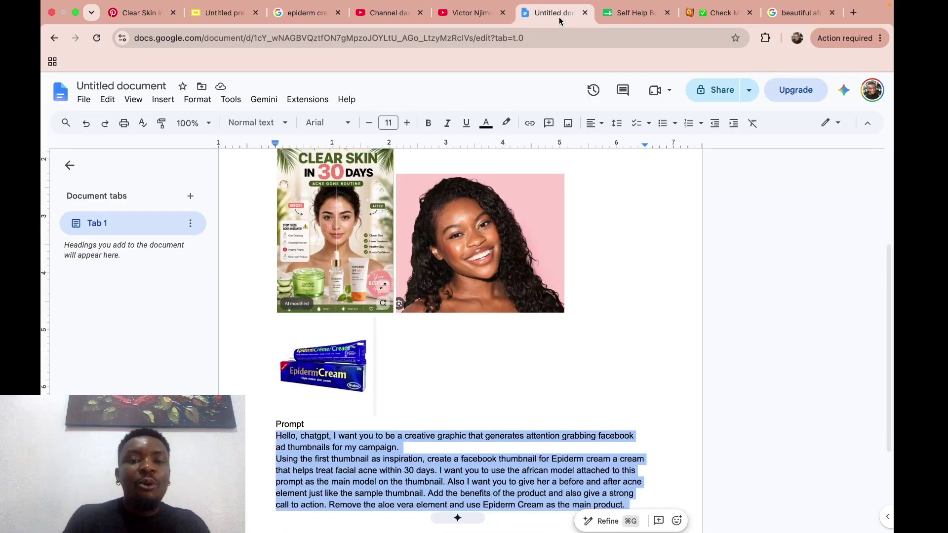
pyautogui.scroll(2, 465, 306)
pyautogui.scroll(2, 464, 306)
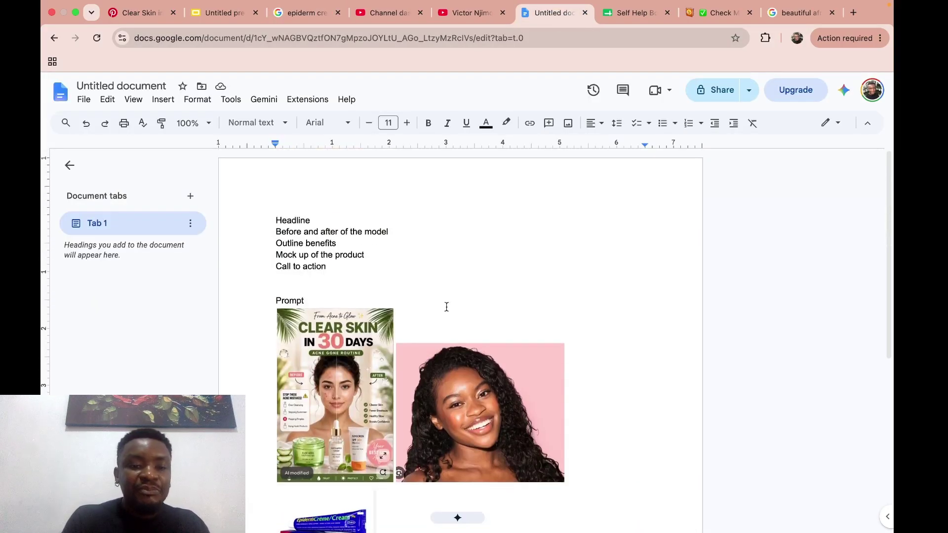
pyautogui.click(346, 337)
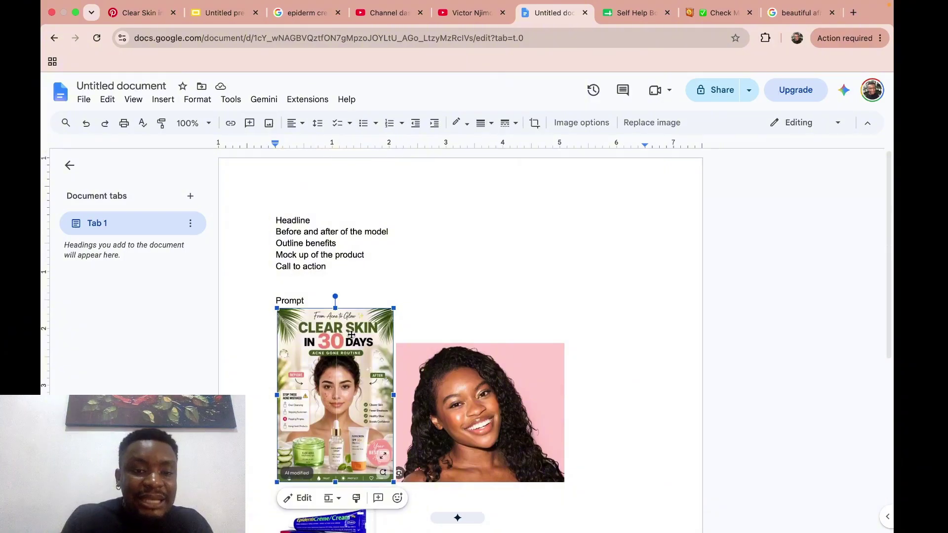
pyautogui.click(490, 401)
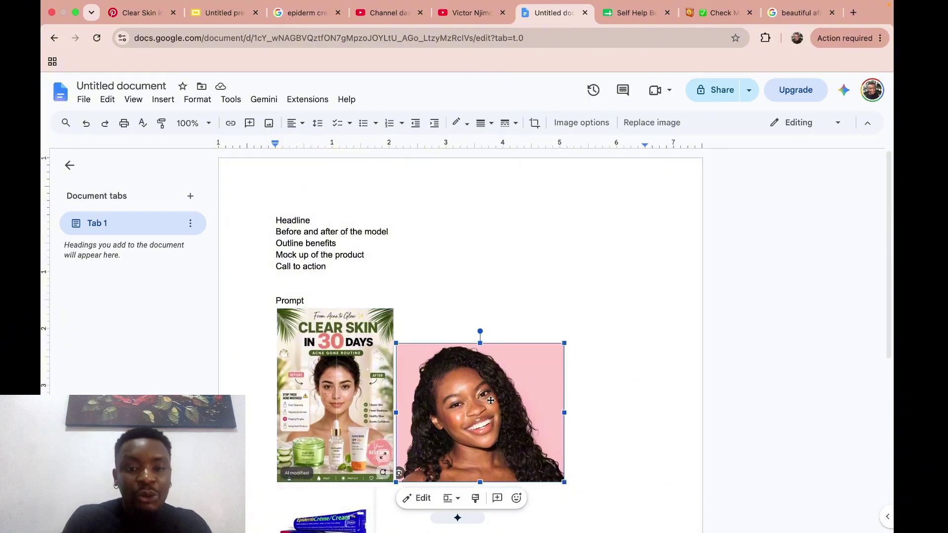
pyautogui.scroll(-2, 492, 406)
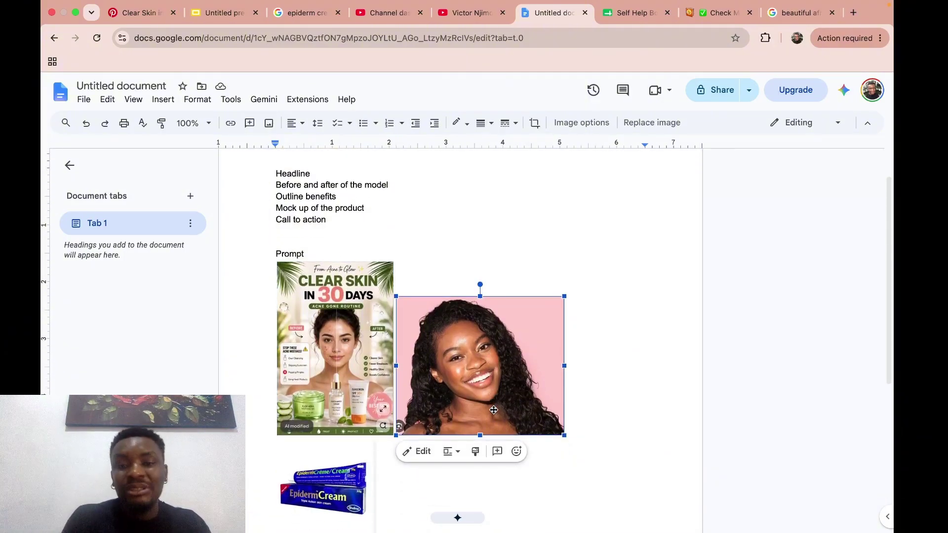
pyautogui.click(352, 489)
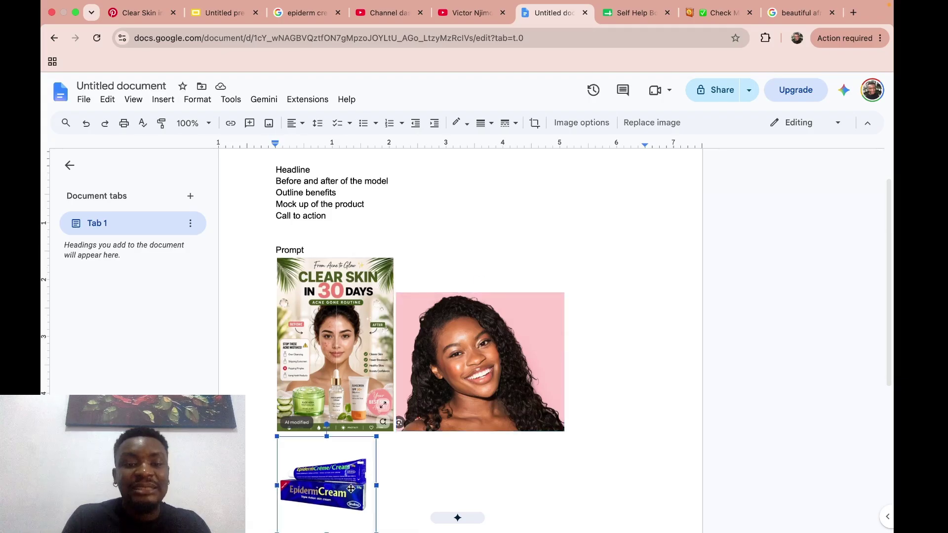
pyautogui.scroll(-2, 351, 489)
pyautogui.scroll(4, 491, 423)
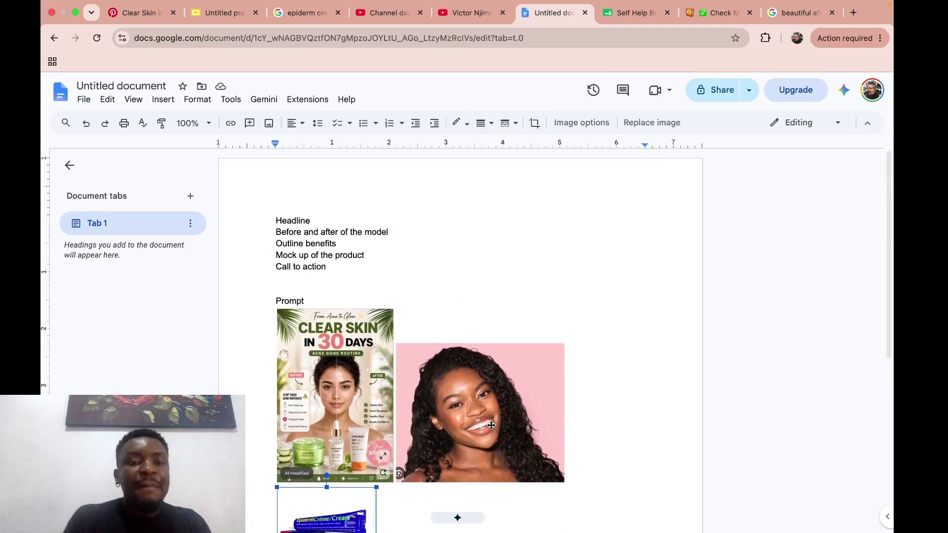
# Step: Go through the document's element list from Headline to Call to action, highlighting lines to compare with the sample thumbnail
pyautogui.click(313, 220)
pyautogui.click(340, 351)
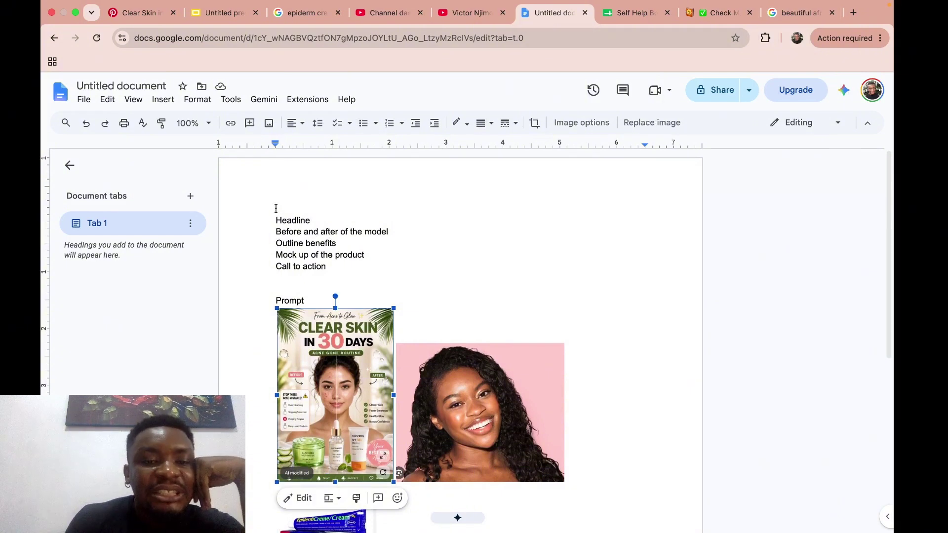
pyautogui.moveTo(275, 218); pyautogui.dragTo(334, 218)
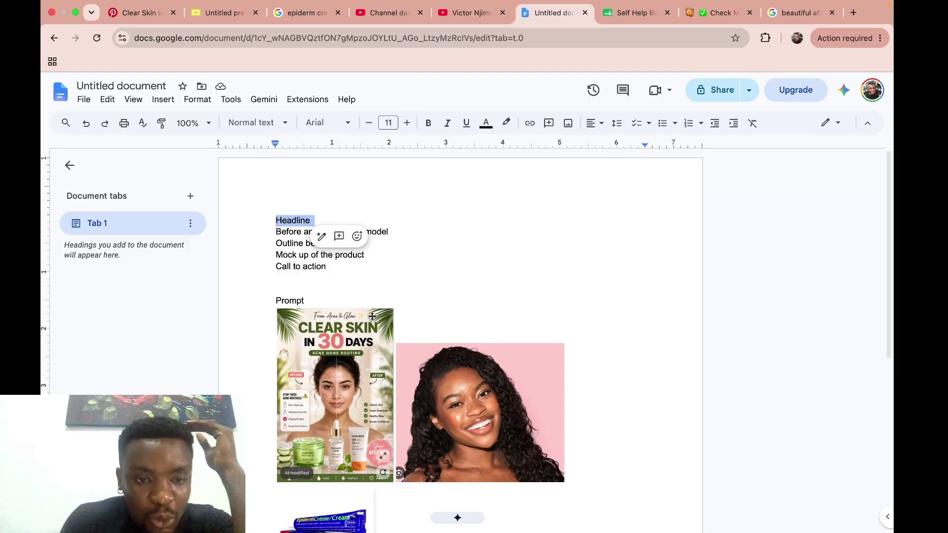
pyautogui.click(420, 274)
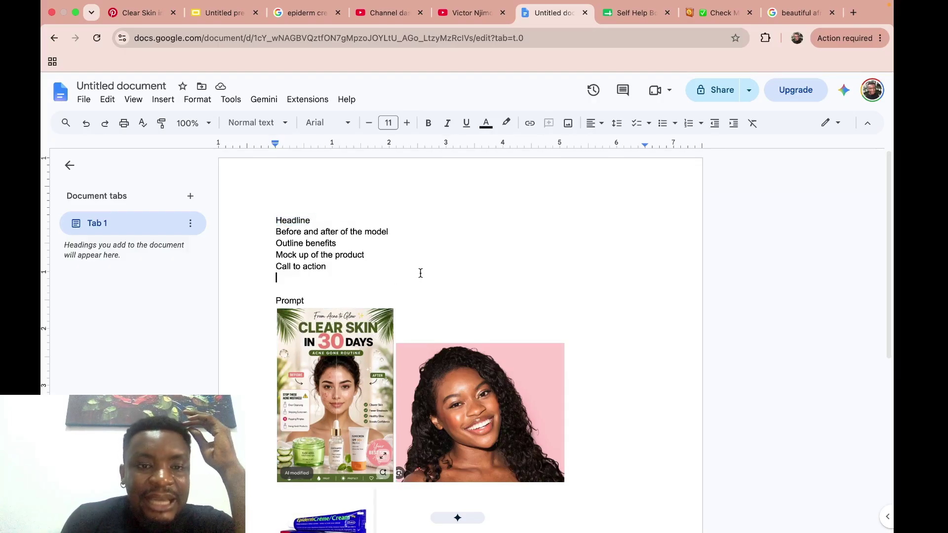
pyautogui.moveTo(275, 230); pyautogui.dragTo(409, 230)
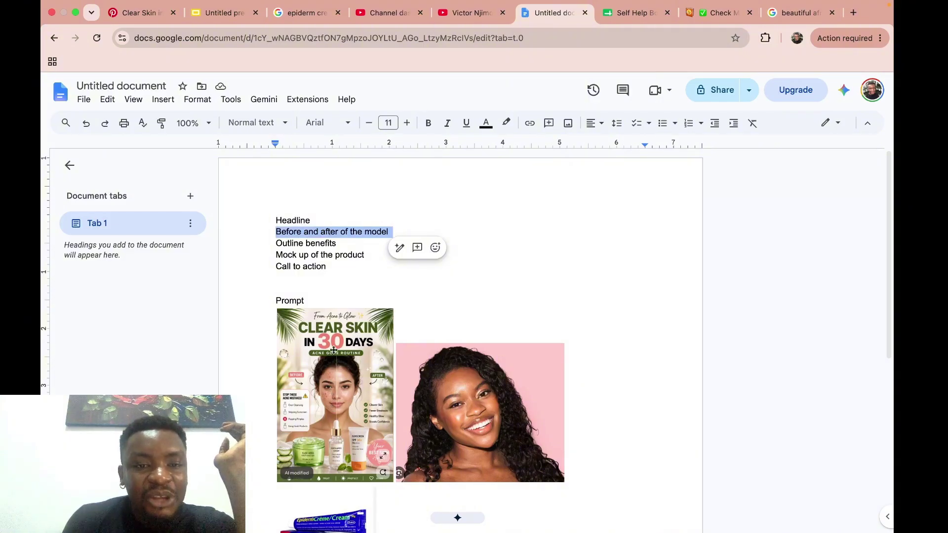
pyautogui.moveTo(276, 243); pyautogui.dragTo(344, 244)
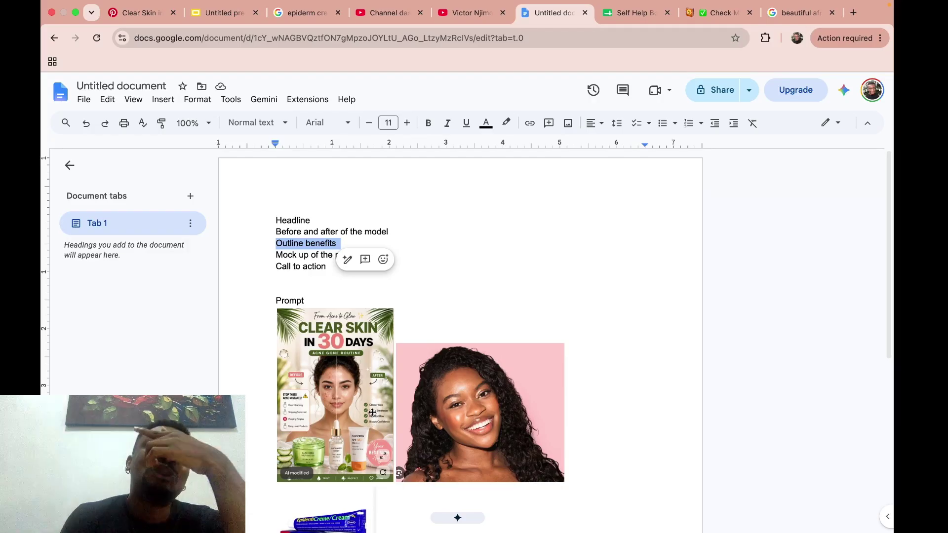
pyautogui.click(299, 255)
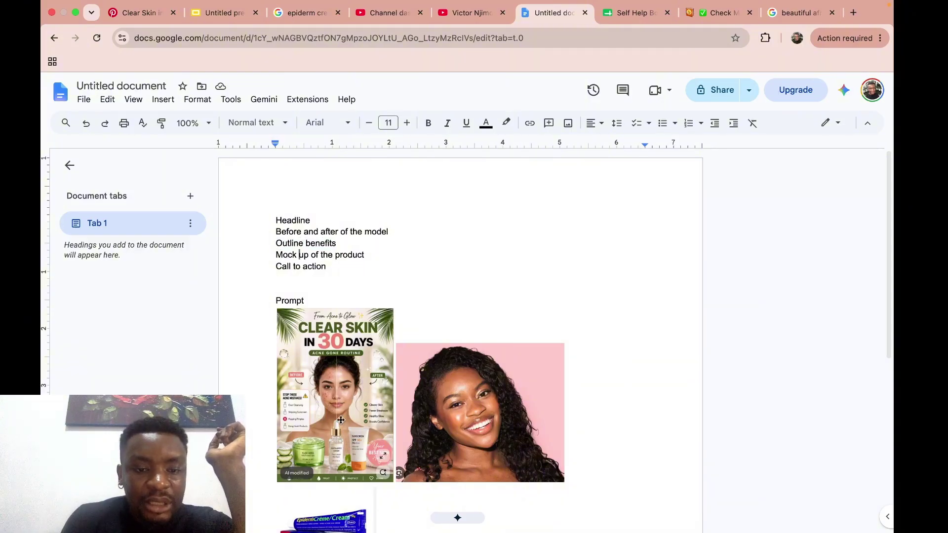
pyautogui.doubleClick(281, 266)
pyautogui.moveTo(304, 265); pyautogui.dragTo(339, 266)
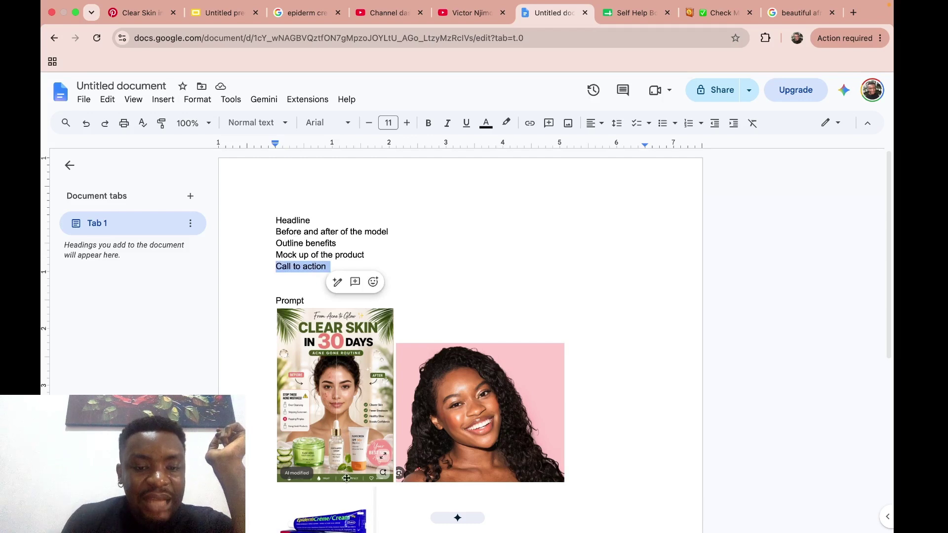
pyautogui.click(489, 281)
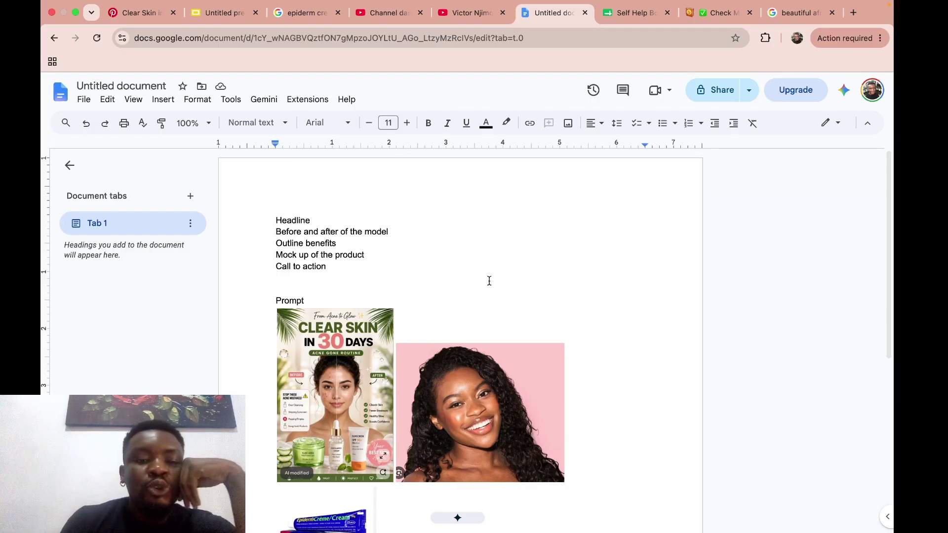
# Step: Return to the Google Slides presentation and show the Step 2 slide, "Pick Your Elements"
pyautogui.click(223, 13)
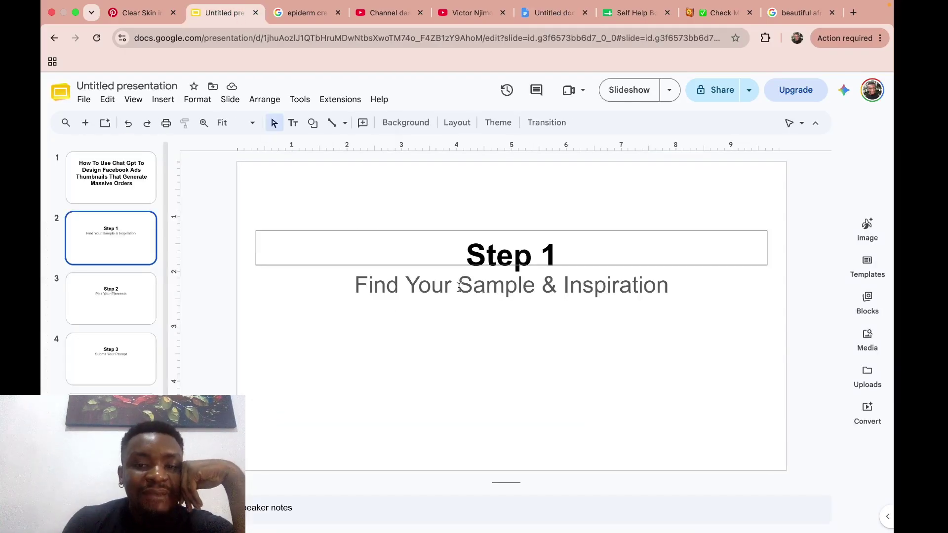
pyautogui.click(128, 311)
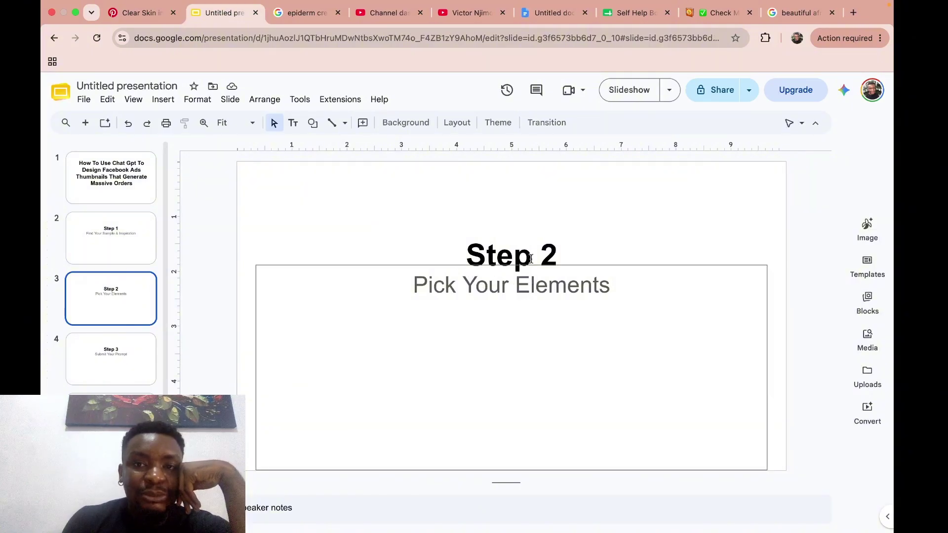
# Step: Show the Step 3 slide, "Submit Your Prompt", and switch to the Google Docs document to read the prompt below the images
pyautogui.click(100, 379)
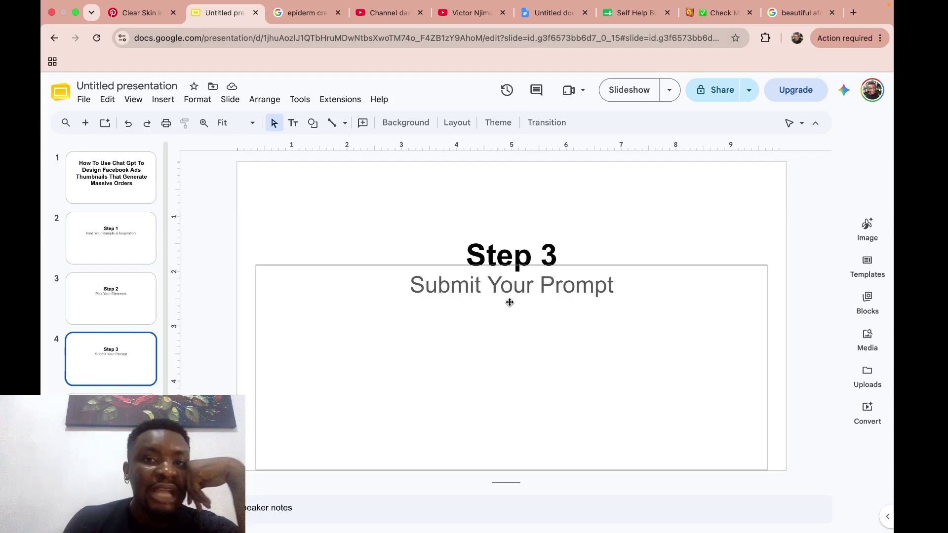
pyautogui.click(541, 15)
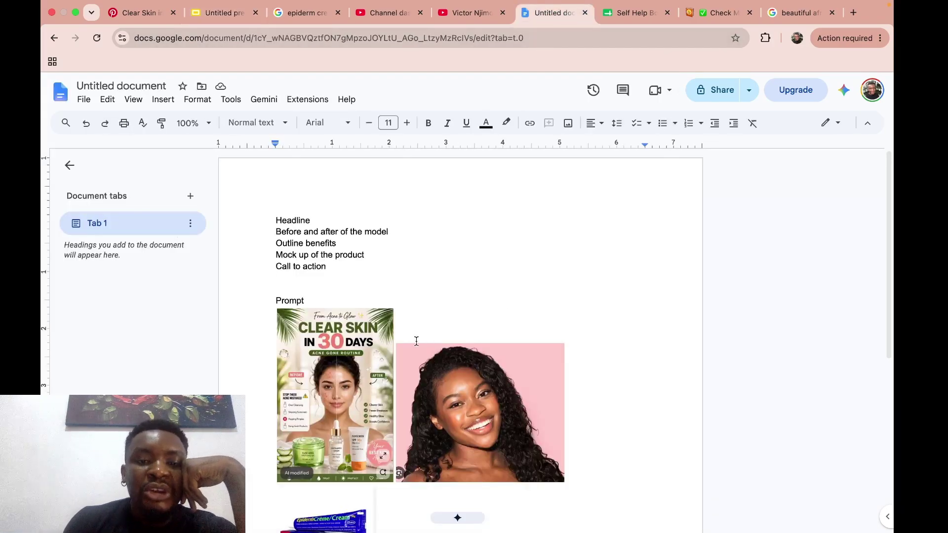
pyautogui.scroll(-5, 417, 341)
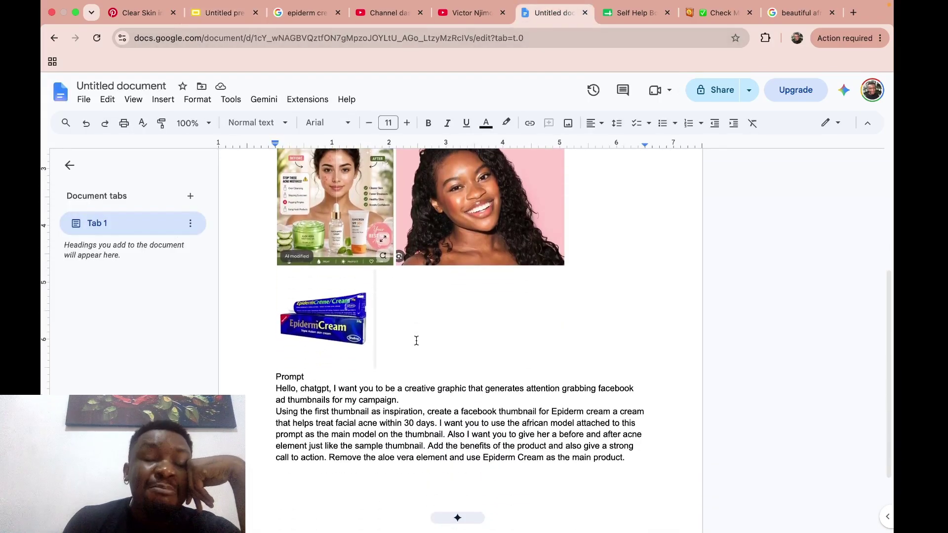
pyautogui.scroll(-1, 416, 341)
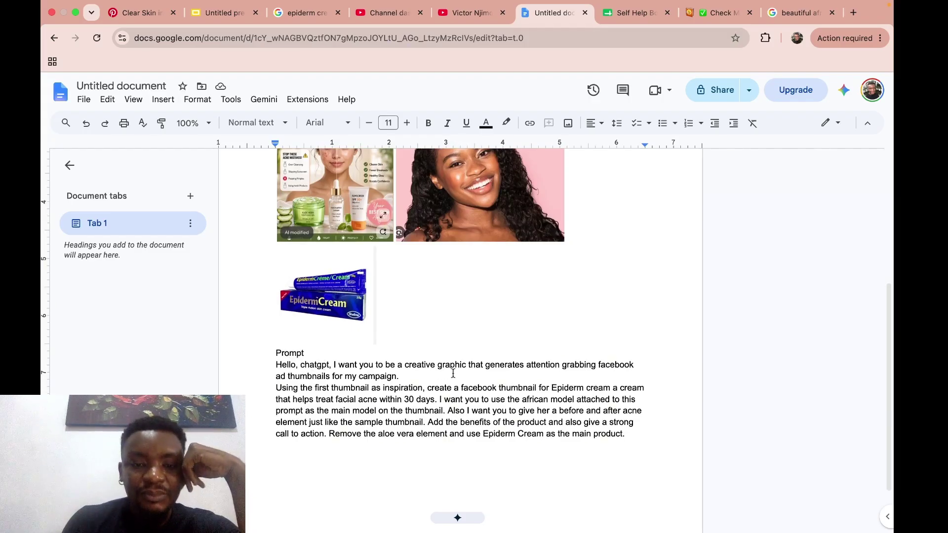
# Step: Insert "designer" after "creative graphic" in the prompt and copy the full prompt text
pyautogui.click(467, 366)
pyautogui.write('designer')
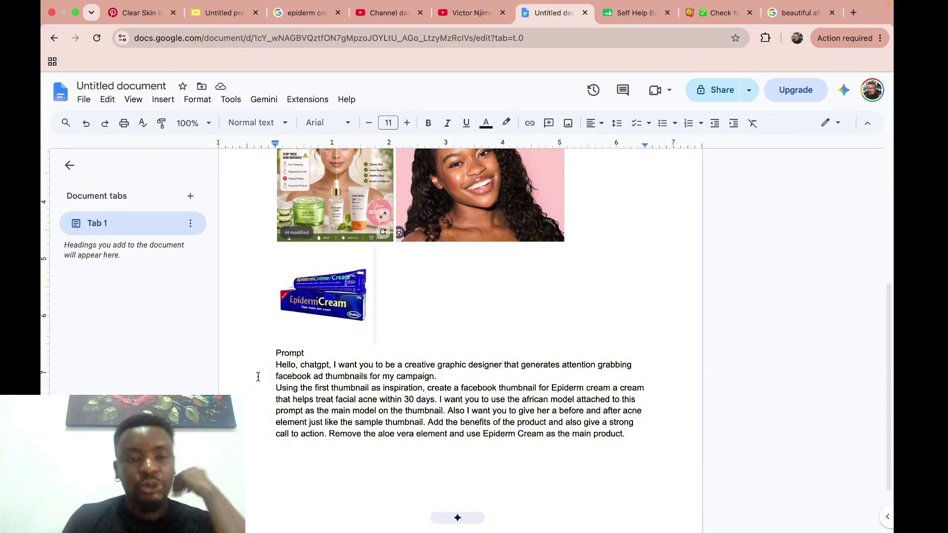
pyautogui.moveTo(270, 361); pyautogui.dragTo(645, 435)
pyautogui.press('super+c')
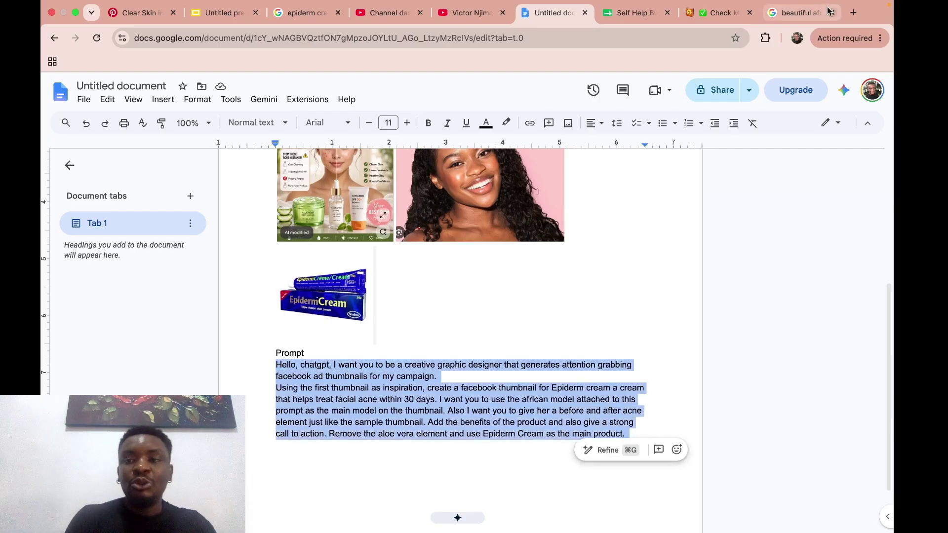
# Step: Open chatgpt.com in the browser tab holding the African woman image search results
pyautogui.click(812, 12)
pyautogui.click(455, 40)
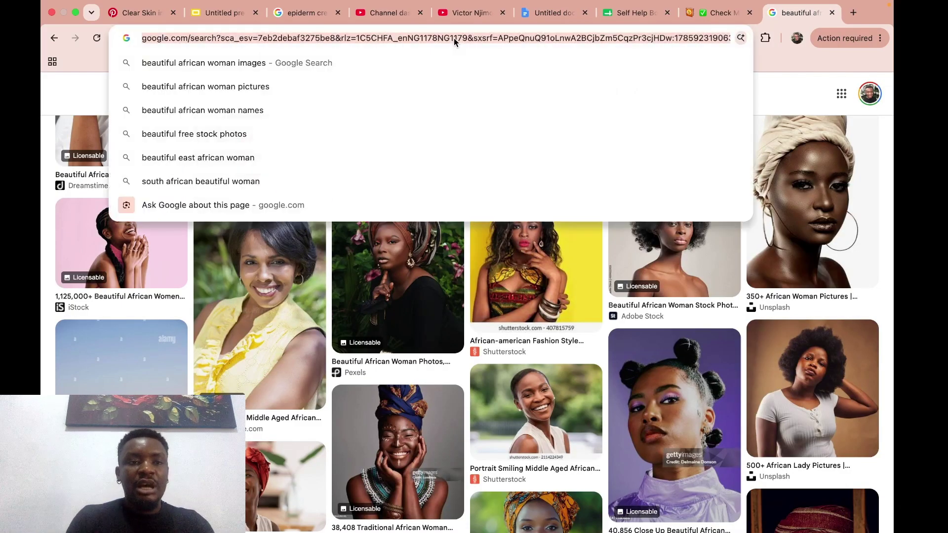
pyautogui.write('chatgpt.com')
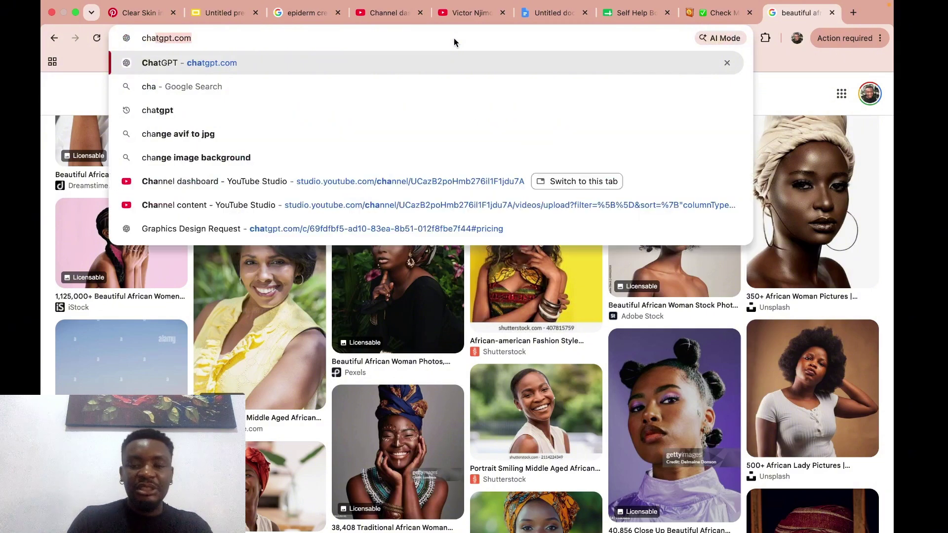
pyautogui.press('Return')
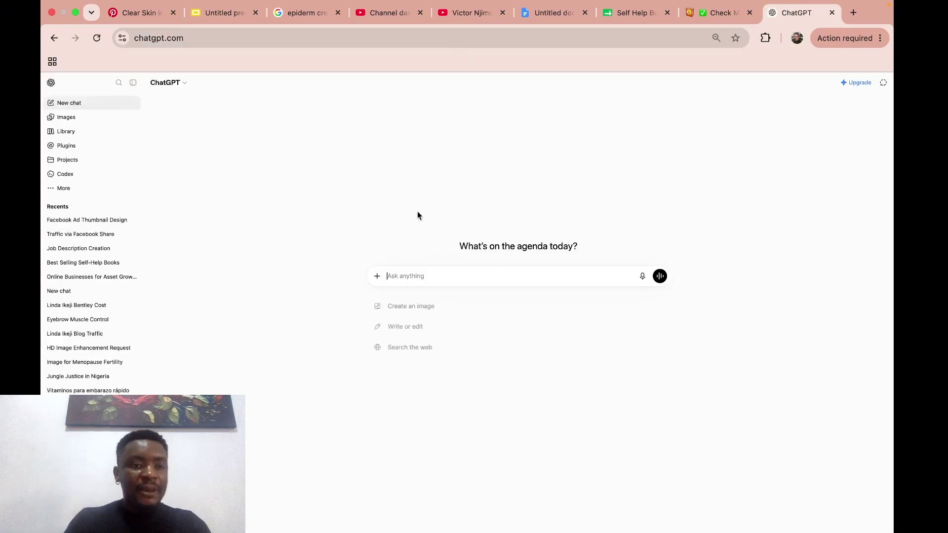
# Step: Attach the sample thumbnail, model photo and Epiderm cream screenshots from the Desktop to the new chat
pyautogui.click(376, 276)
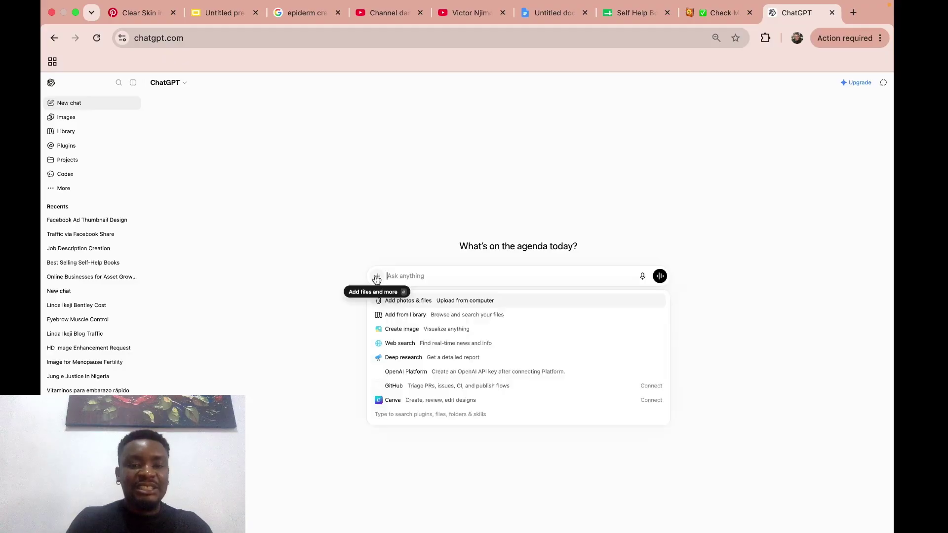
pyautogui.click(401, 300)
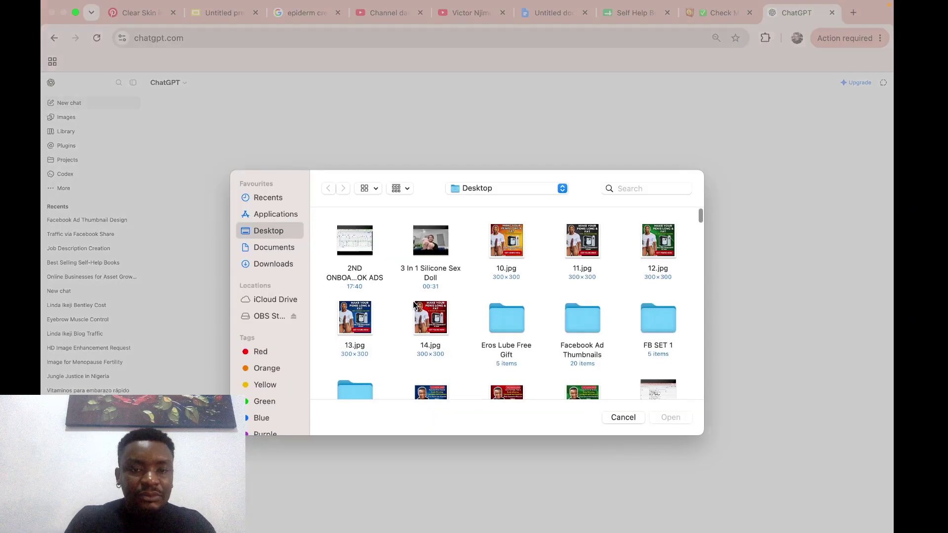
pyautogui.scroll(-10, 537, 341)
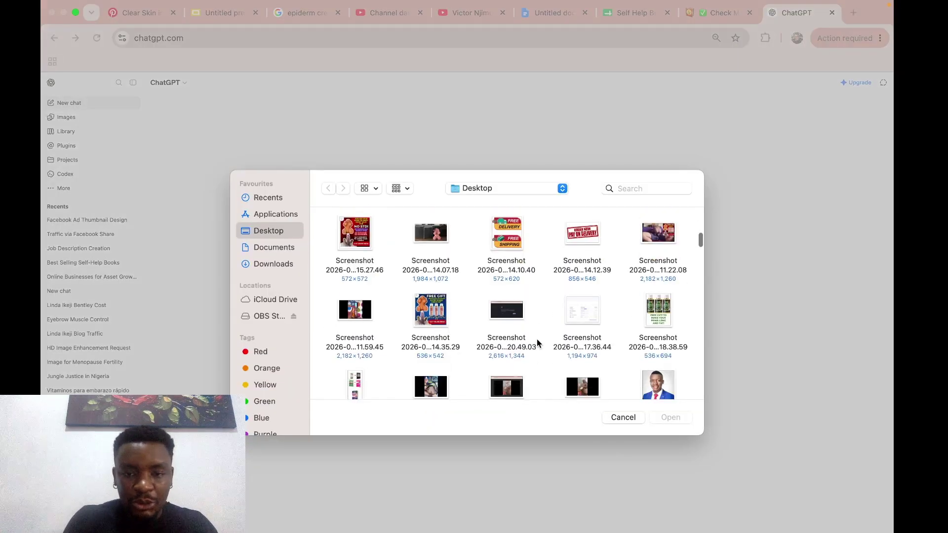
pyautogui.scroll(-10, 537, 343)
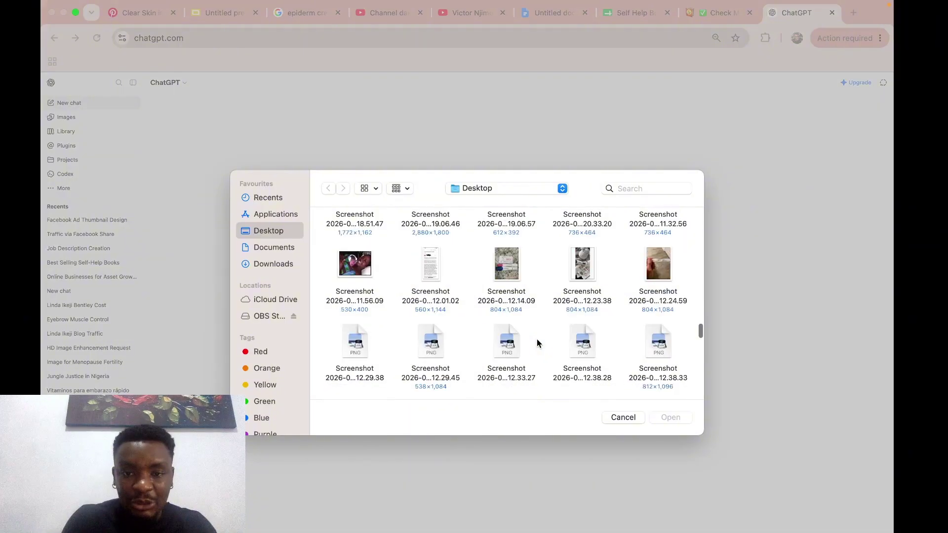
pyautogui.scroll(-10, 537, 343)
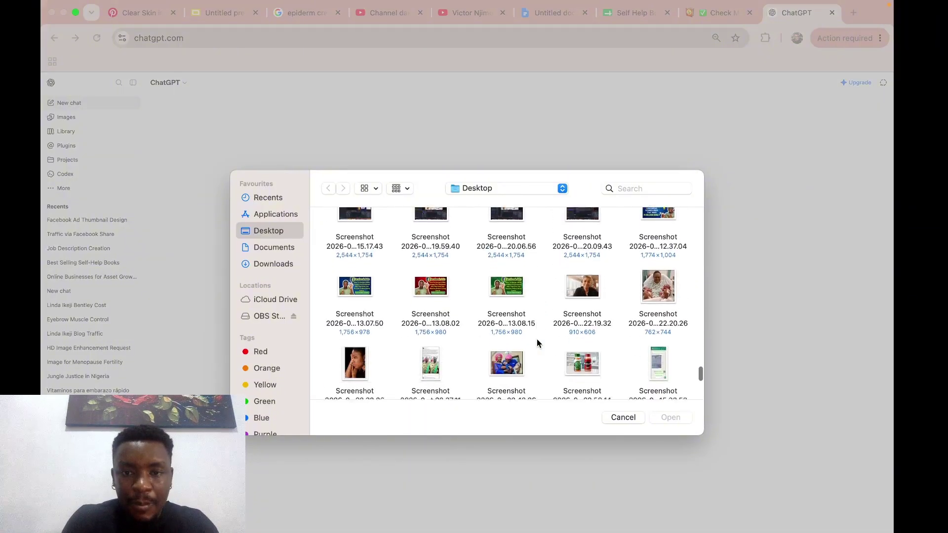
pyautogui.scroll(-10, 537, 343)
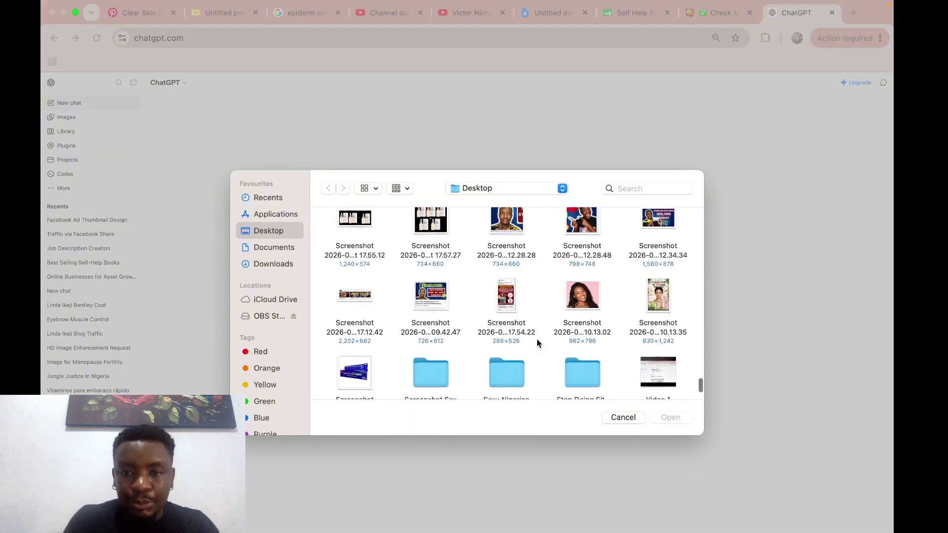
pyautogui.scroll(3, 537, 342)
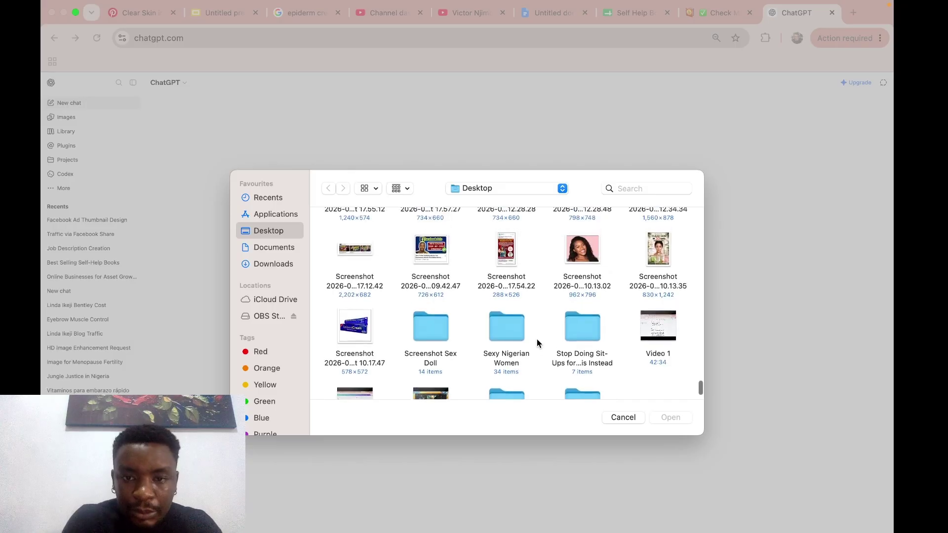
pyautogui.click(667, 288)
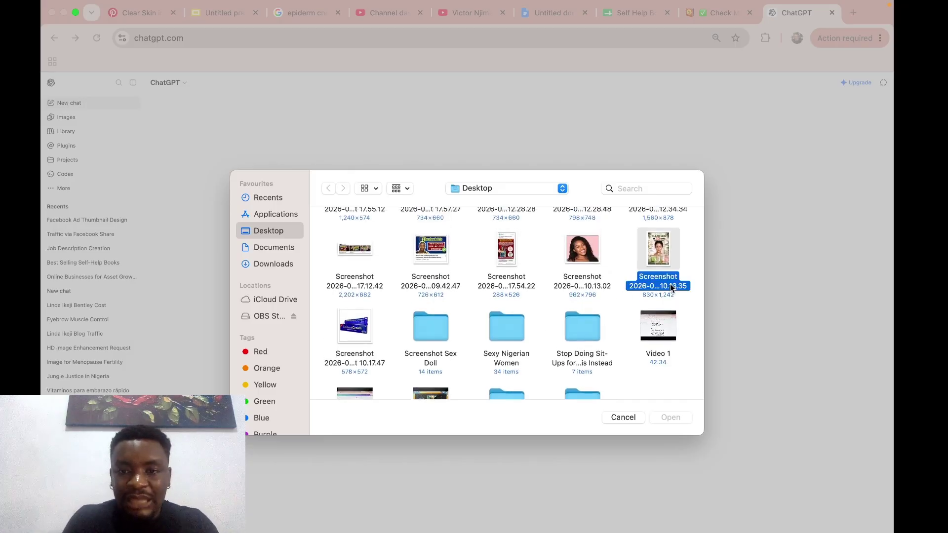
pyautogui.keyDown('super'); pyautogui.click(574, 288); pyautogui.keyUp('super')
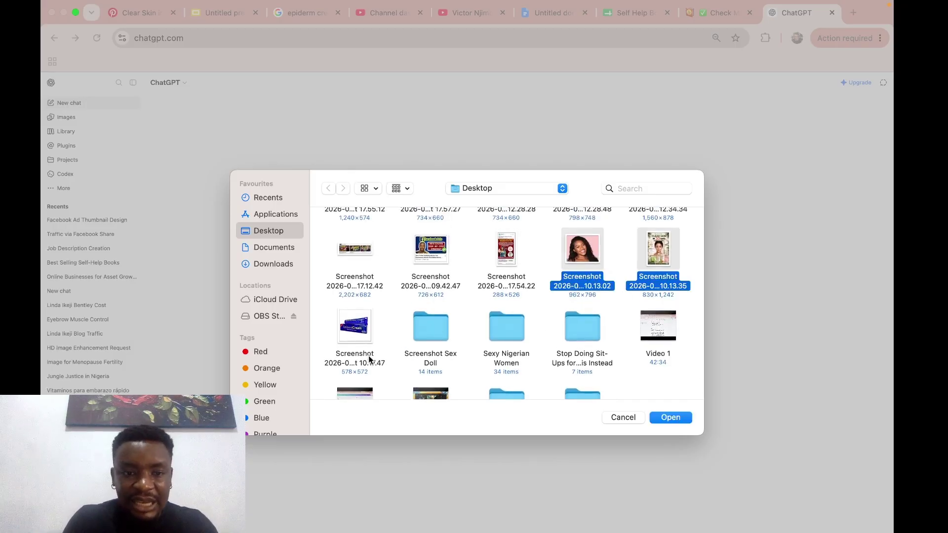
pyautogui.keyDown('super'); pyautogui.click(365, 356); pyautogui.keyUp('super')
pyautogui.click(671, 417)
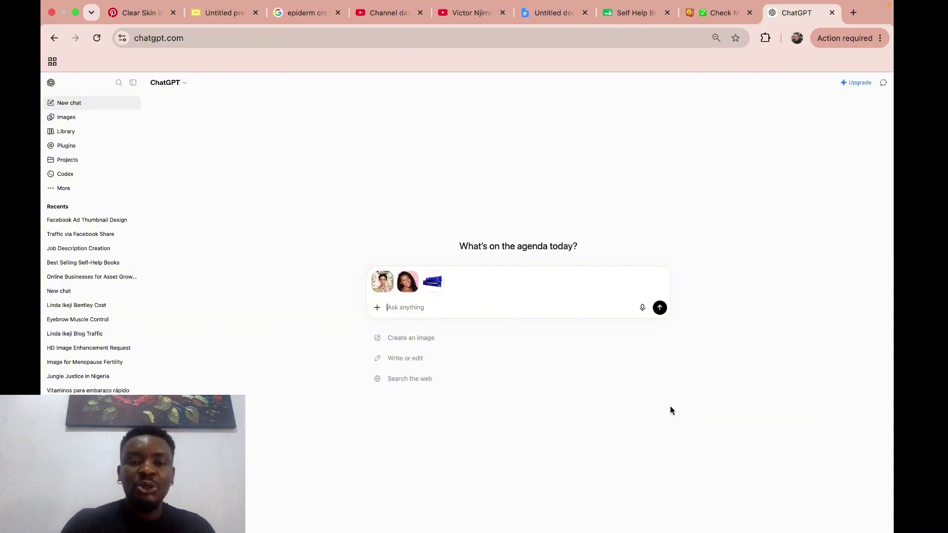
# Step: Paste the copied thumbnail design prompt alongside the attached images and submit it
pyautogui.press('super+v')
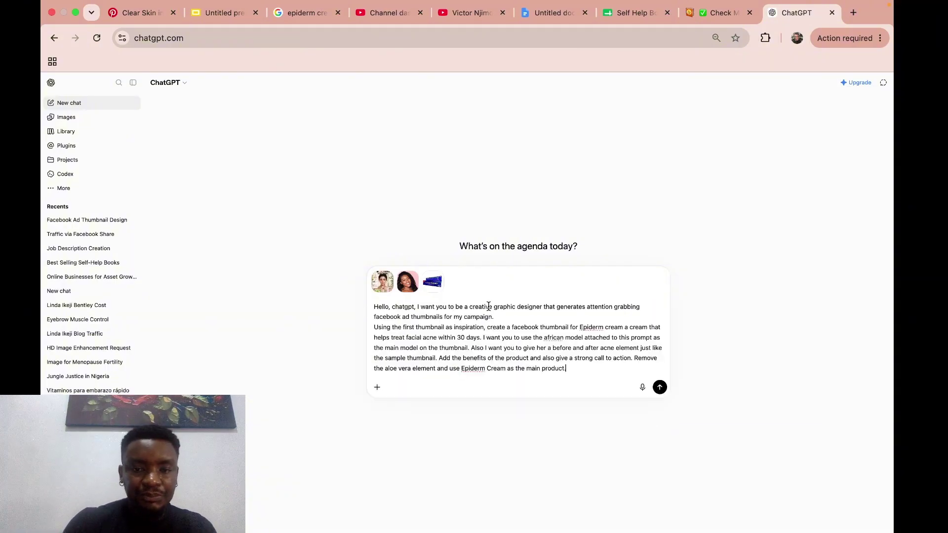
pyautogui.click(660, 387)
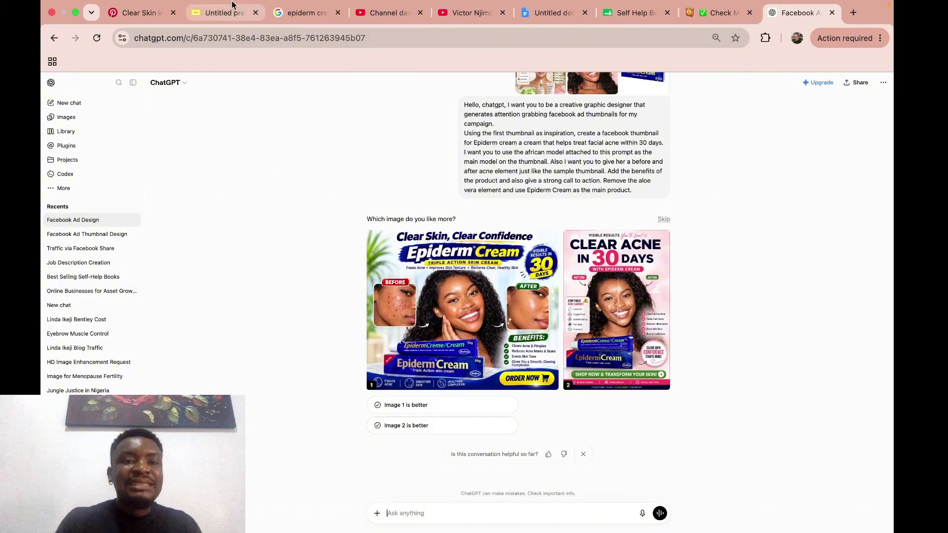
# Step: Show the Step 4 slide, "Do Your Adjustments", in Google Slides and return to the ChatGPT conversation
pyautogui.click(229, 28)
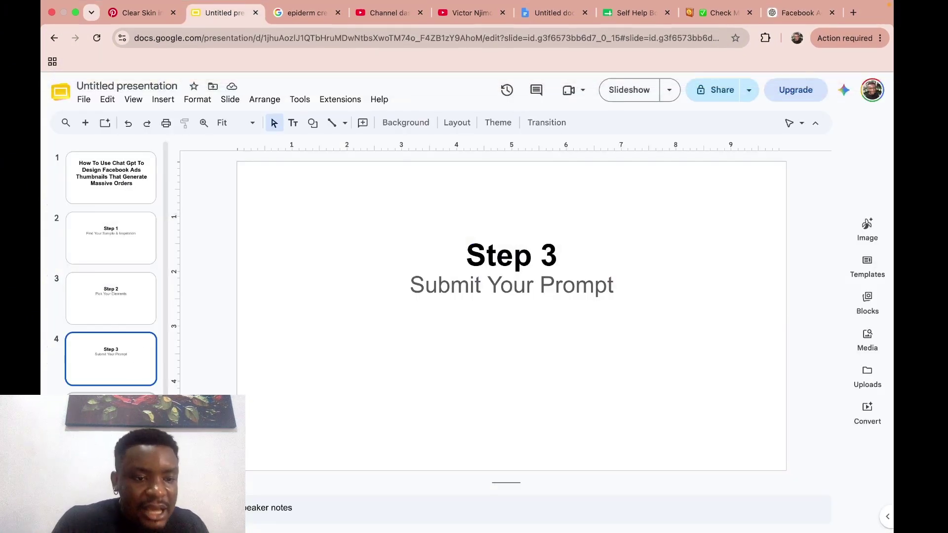
pyautogui.press('Down')
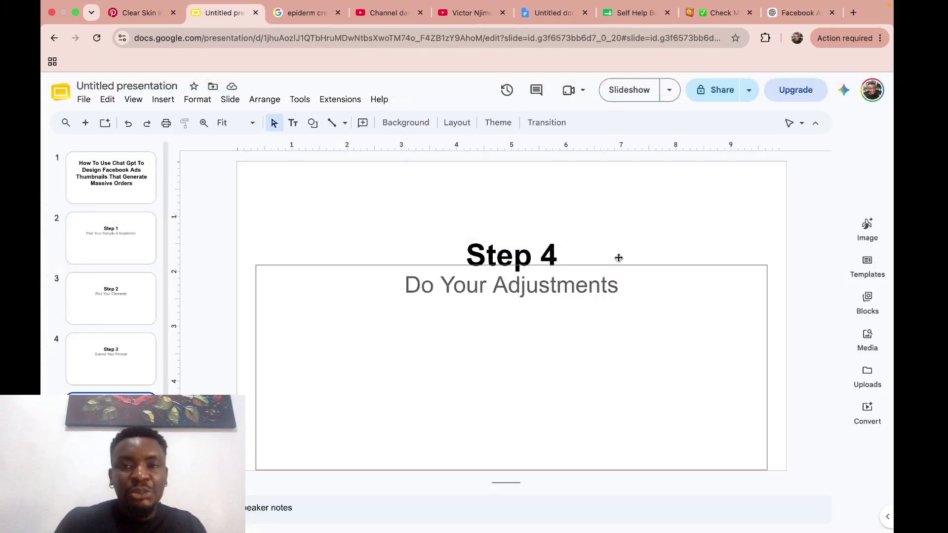
pyautogui.click(778, 19)
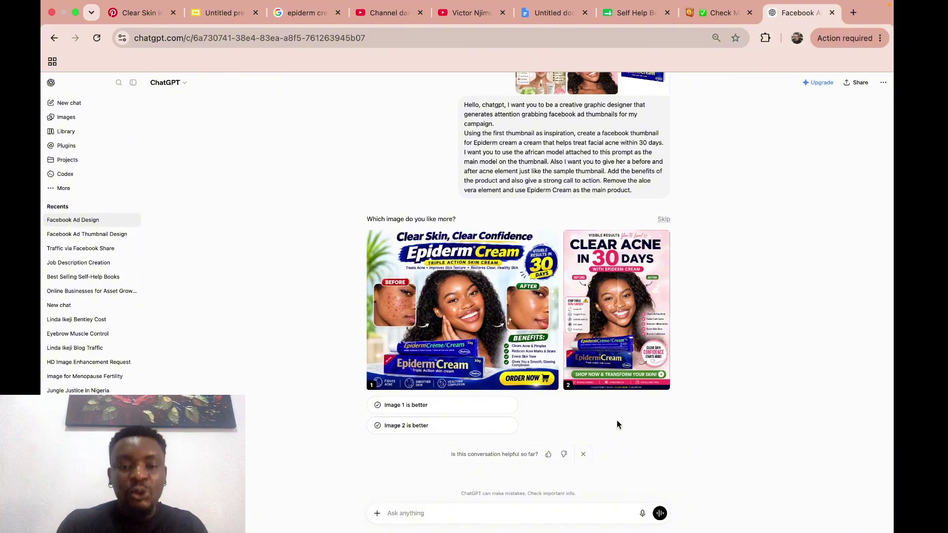
# Step: Submit the follow-up request "Let the dimensions of the first image be 1080x1350 to follow facebook ad dimensions" in the ChatGPT conversation
pyautogui.click(408, 512)
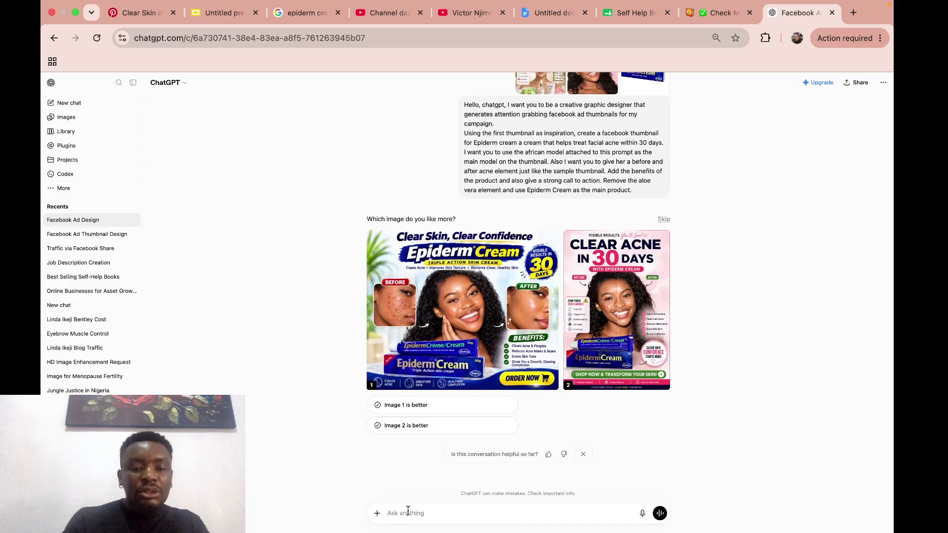
pyautogui.write('Let')
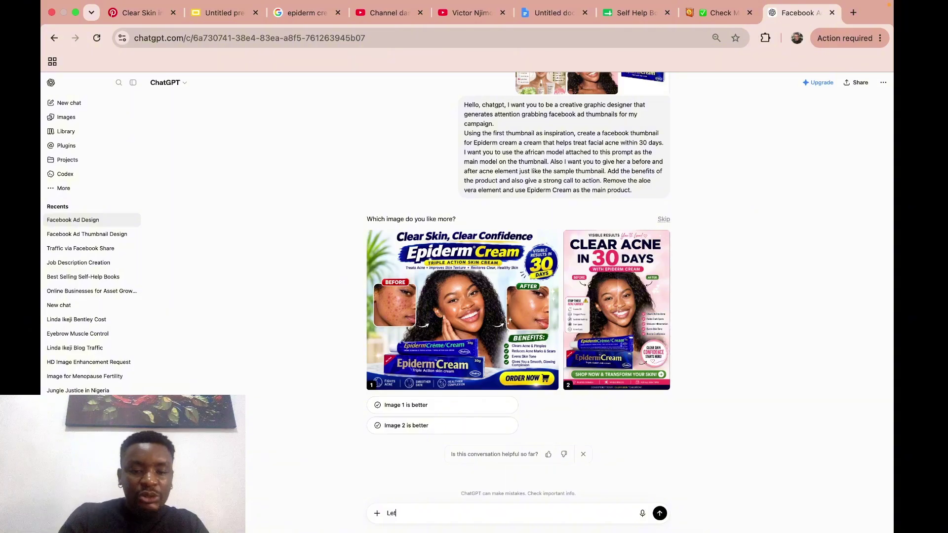
pyautogui.write(' the di')
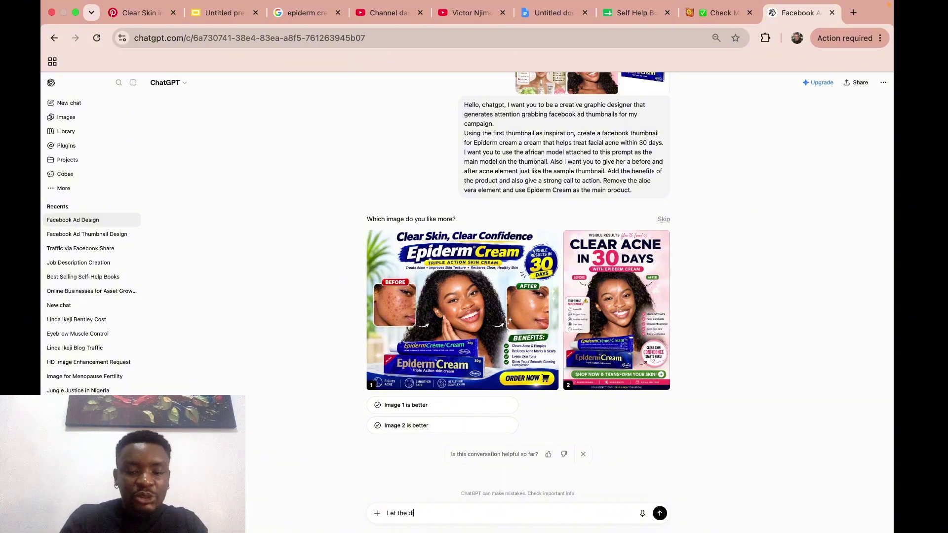
pyautogui.write('mension')
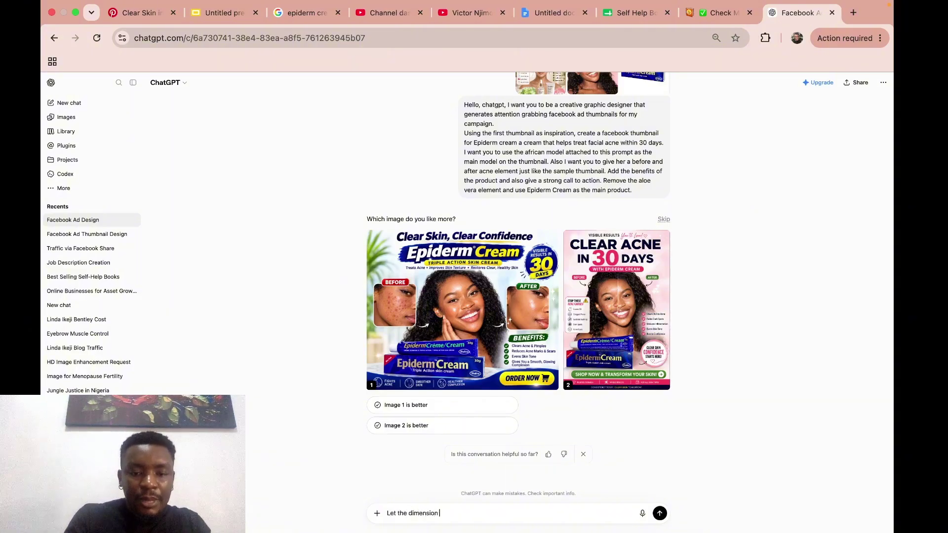
pyautogui.write('s')
pyautogui.write(' of')
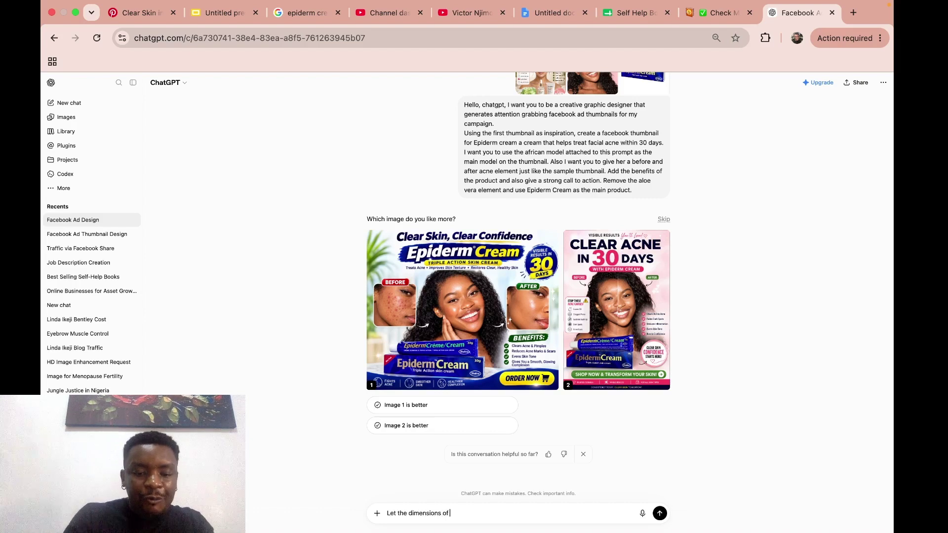
pyautogui.write(' the first')
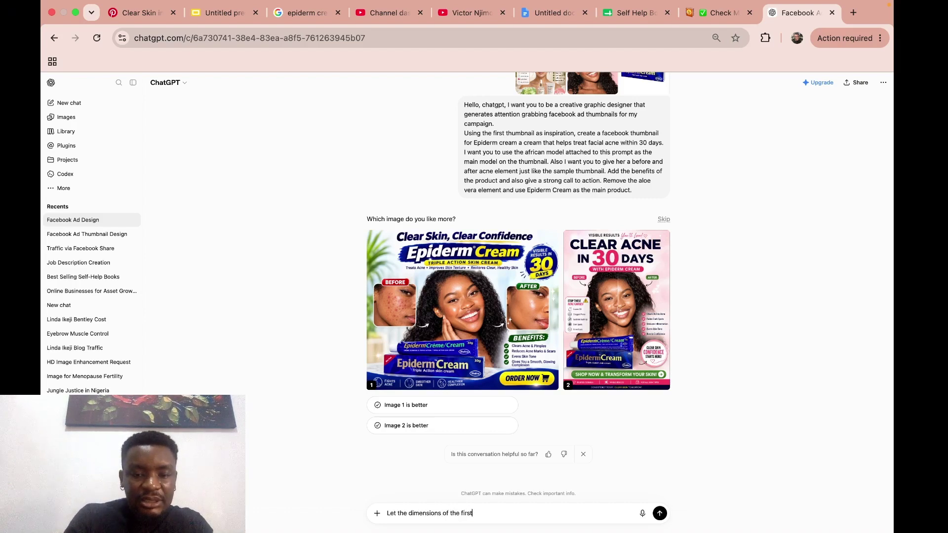
pyautogui.write(' image be')
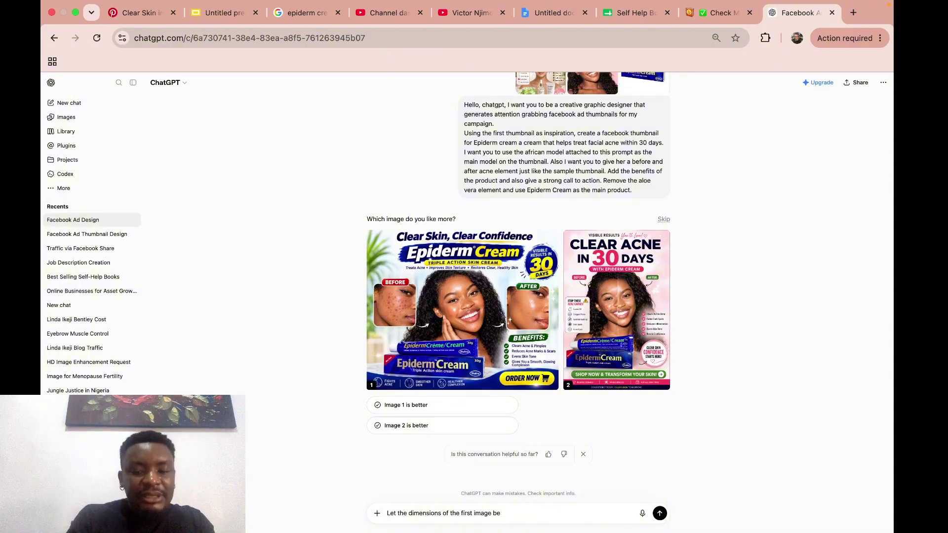
pyautogui.write(' 1080')
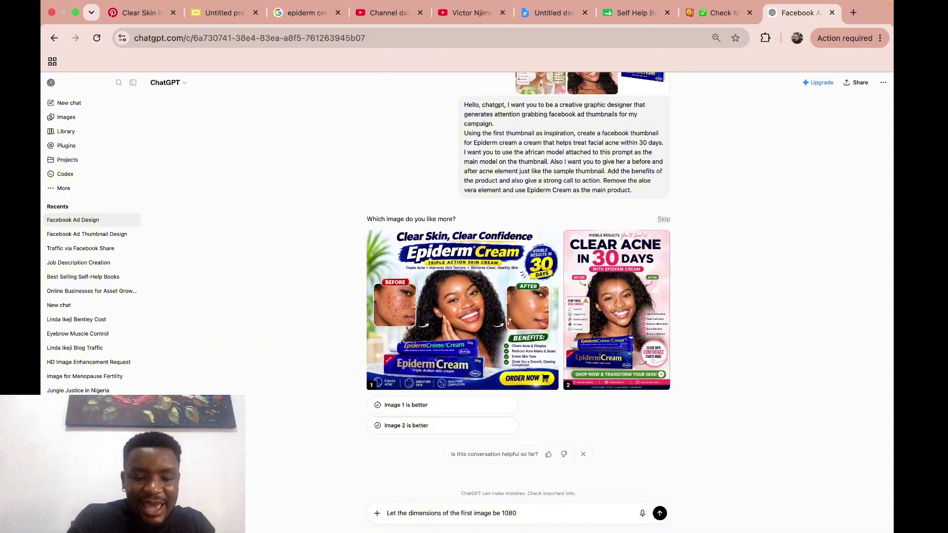
pyautogui.write('x13')
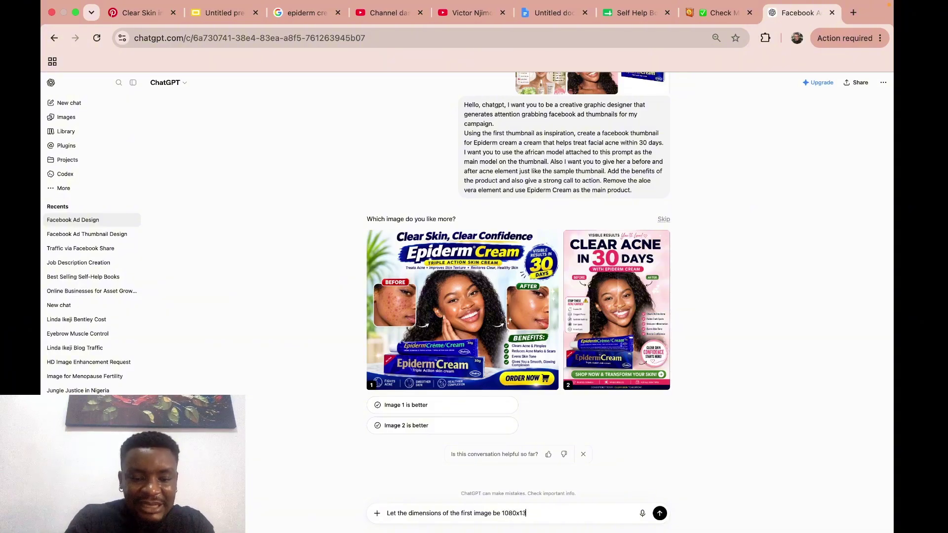
pyautogui.write('50 t')
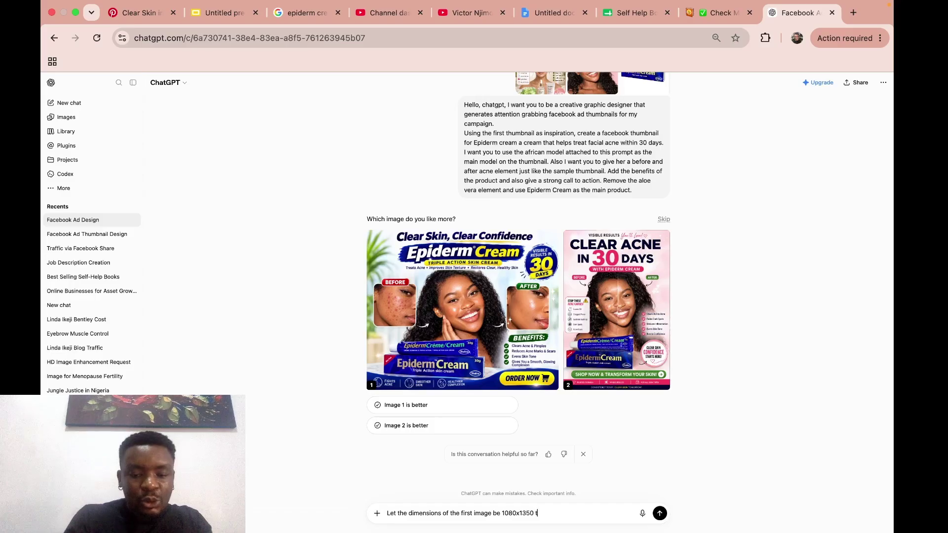
pyautogui.write('o follow')
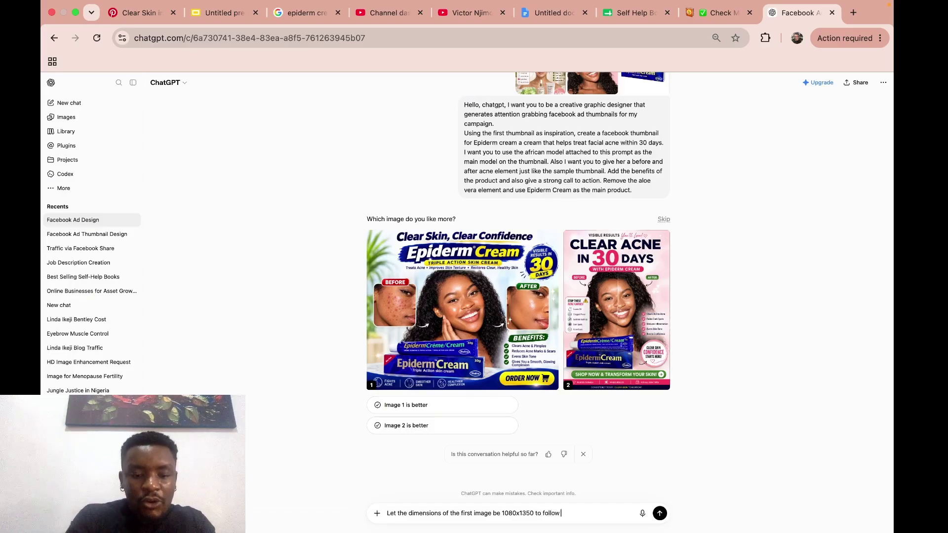
pyautogui.write(' facebook')
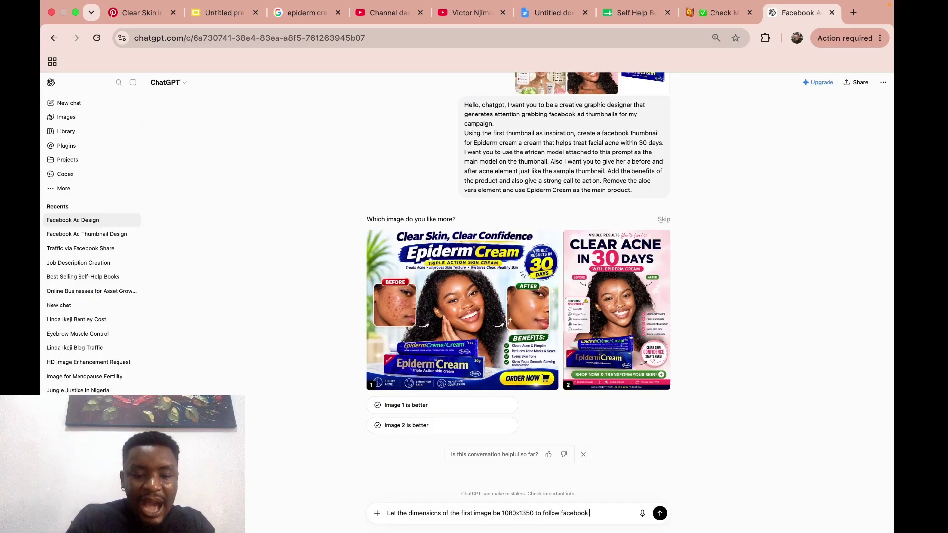
pyautogui.write(' ad dimens')
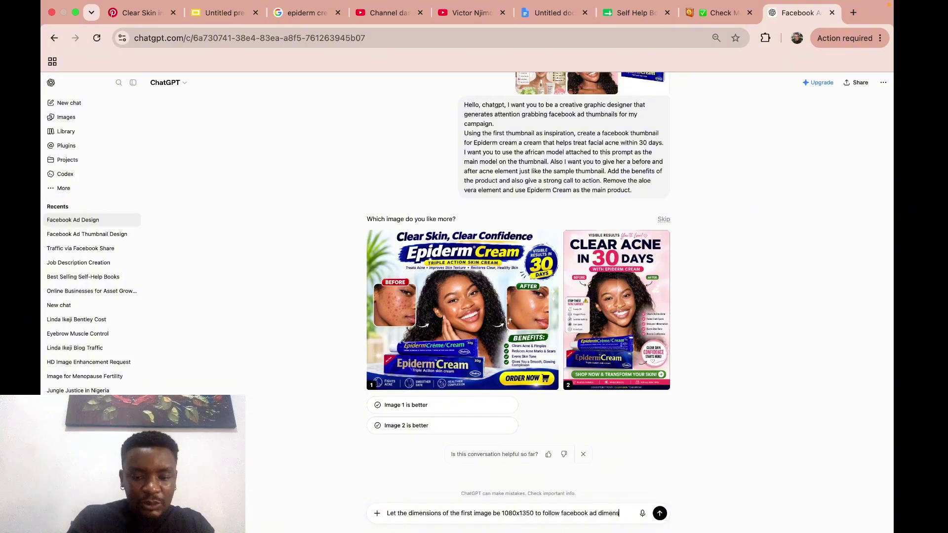
pyautogui.write('ions')
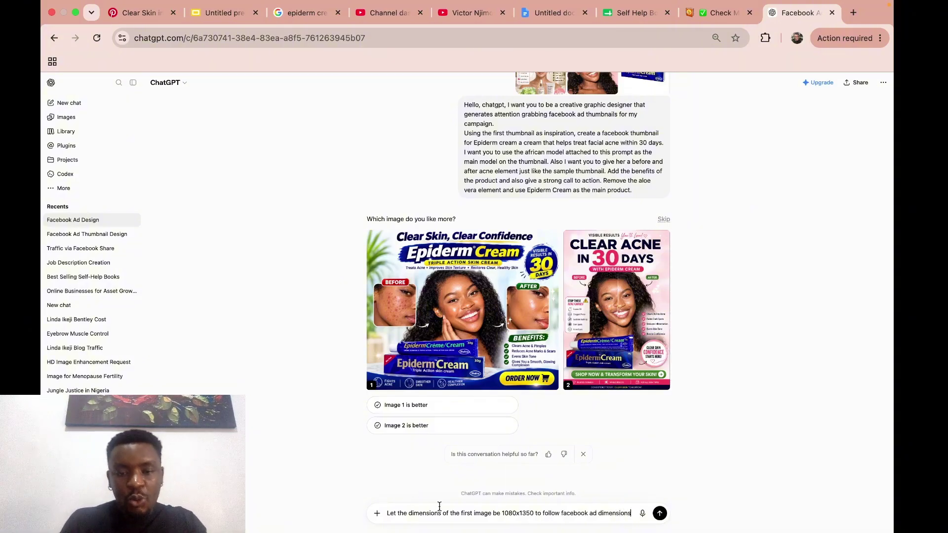
pyautogui.moveTo(627, 531)
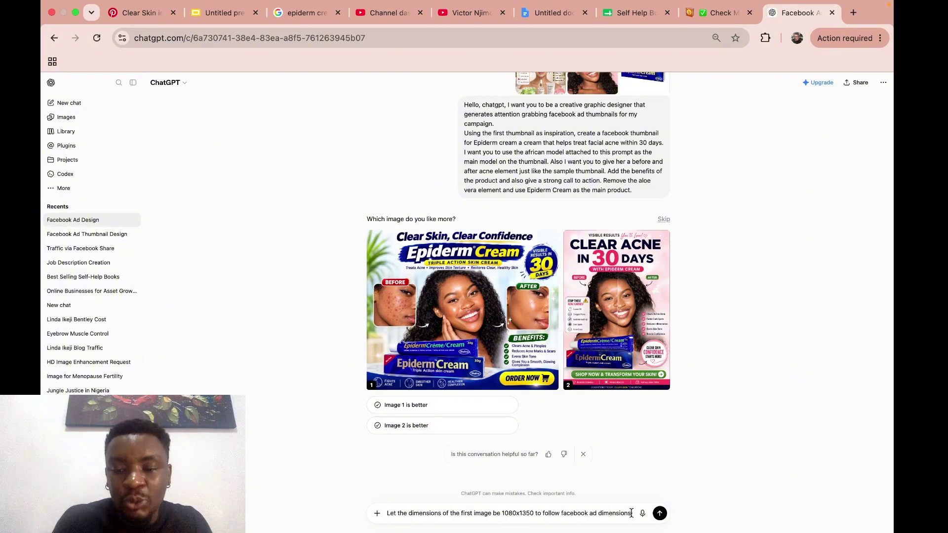
pyautogui.click(660, 513)
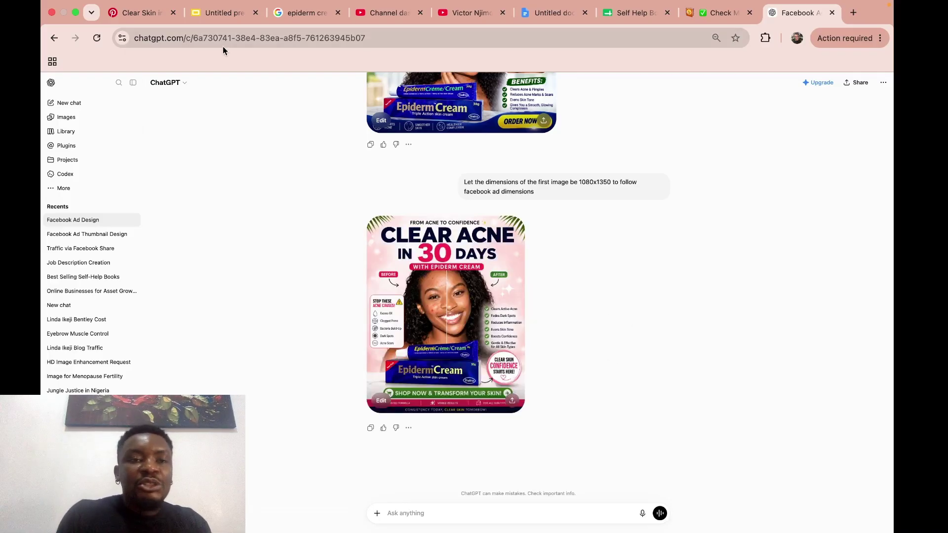
# Step: Show the Step 5 slide, "Generate Your Variations", in Google Slides and return to the ChatGPT conversation
pyautogui.click(206, 15)
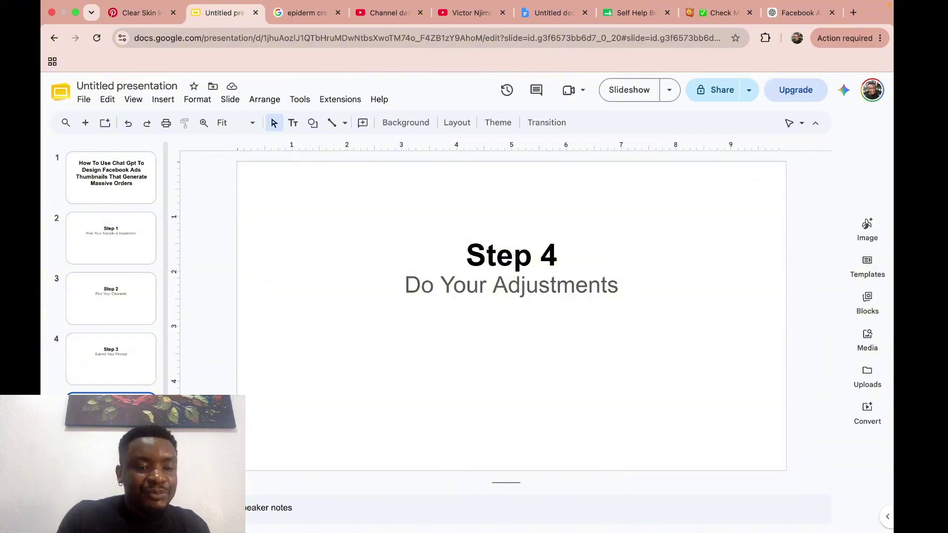
pyautogui.scroll(-2, 466, 316)
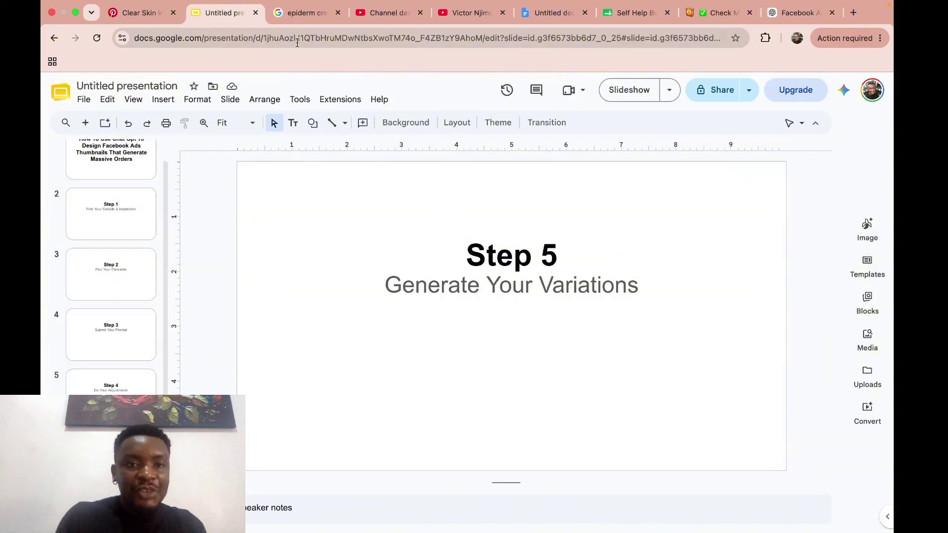
pyautogui.click(796, 15)
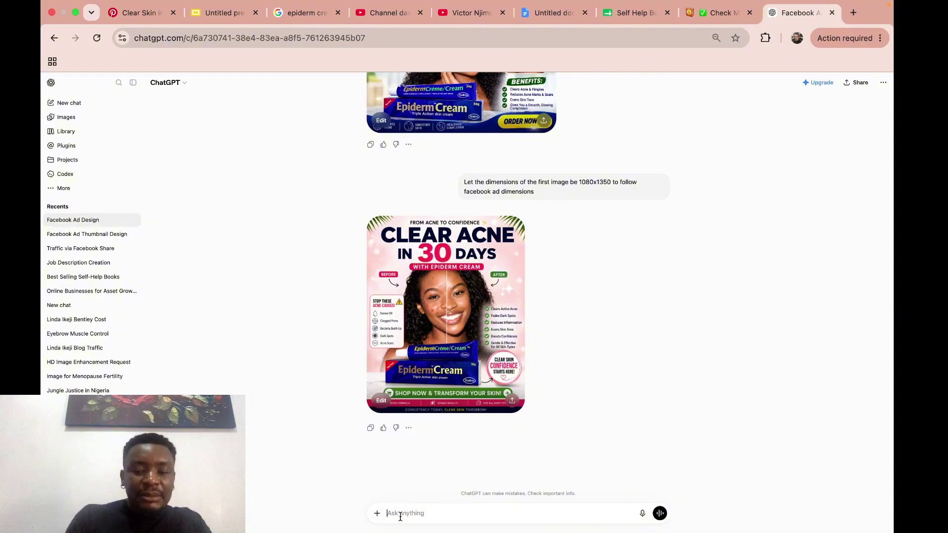
# Step: Start a follow-up message in the ChatGPT conversation reading "Kindly give me another variation of this thumbnail with red element"
pyautogui.write('Kindly ')
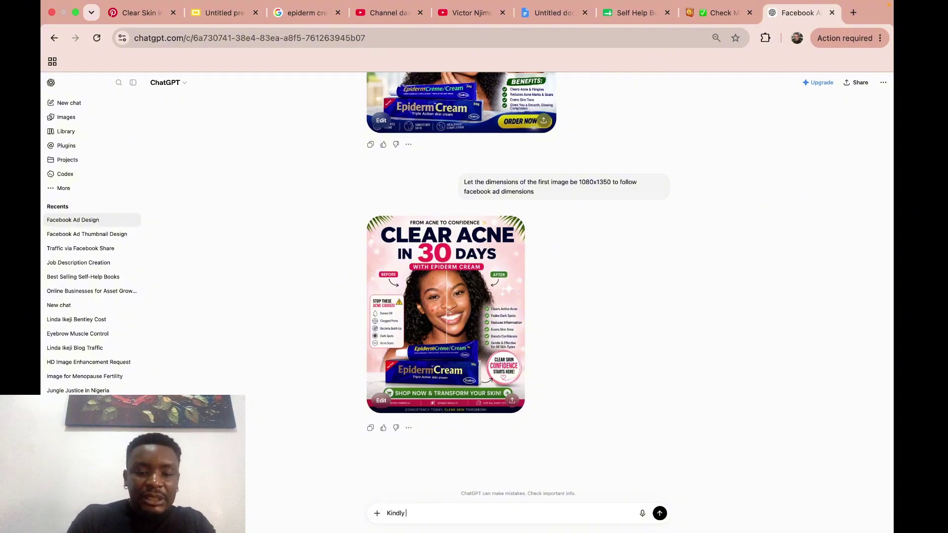
pyautogui.write('give me')
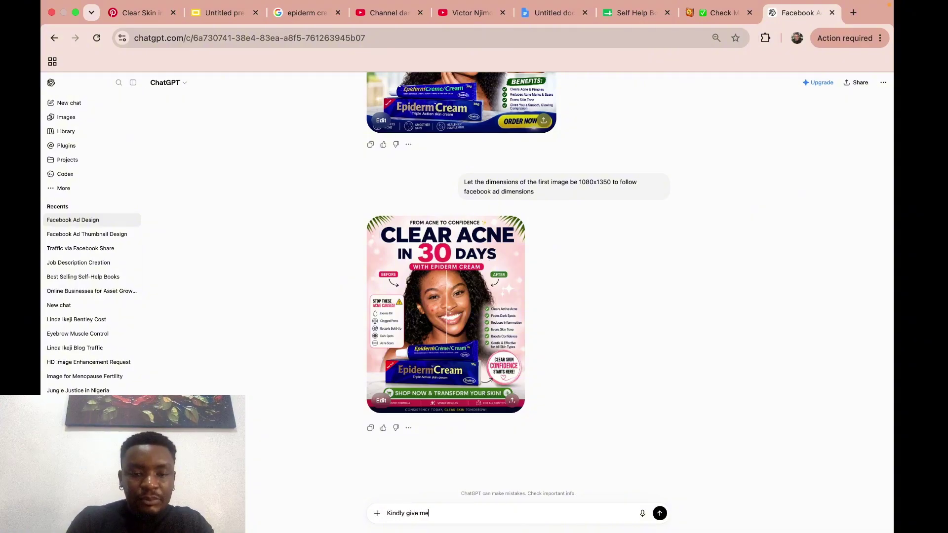
pyautogui.write(' another')
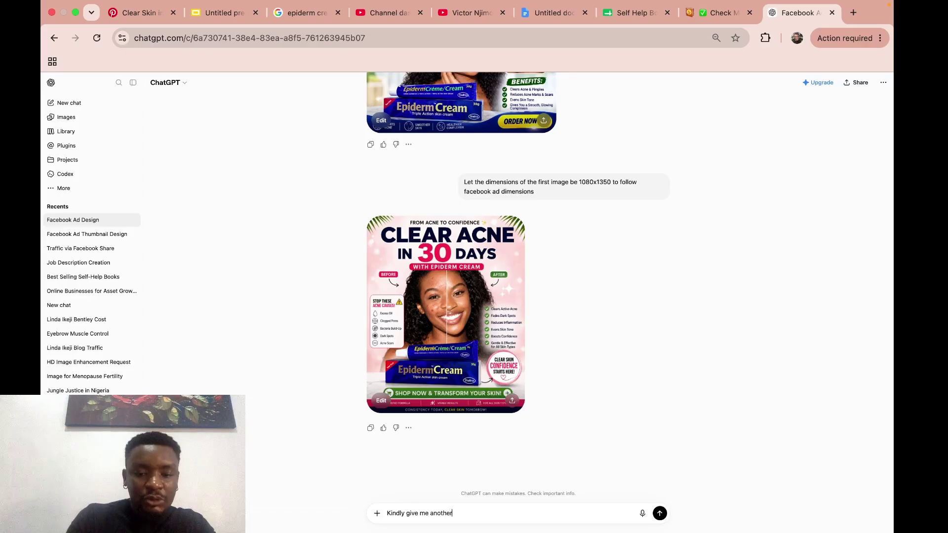
pyautogui.write(' varia')
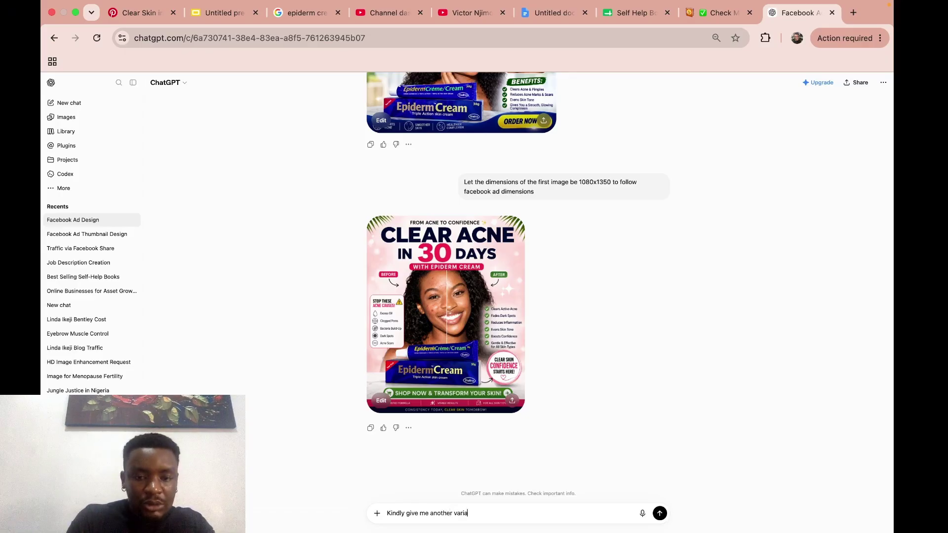
pyautogui.write('t')
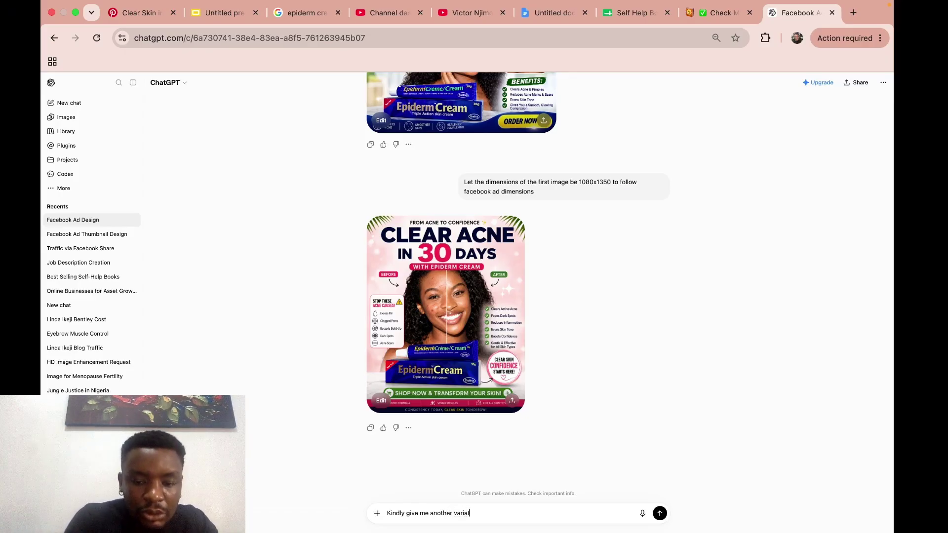
pyautogui.write('ion of t')
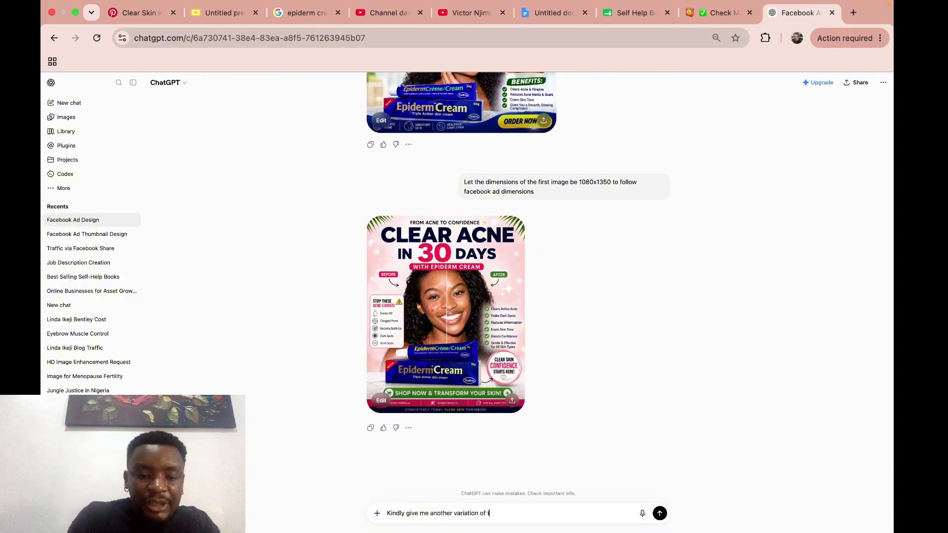
pyautogui.write('his thumb')
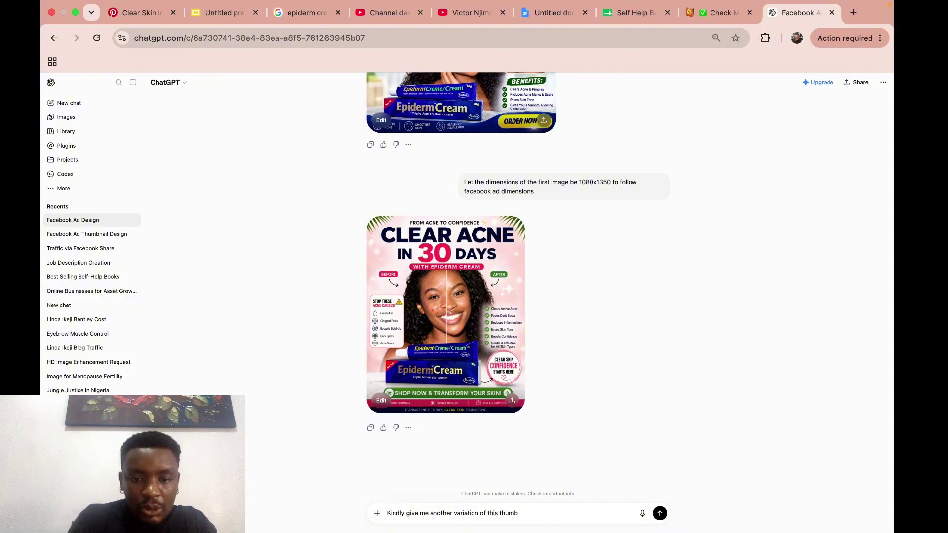
pyautogui.write('nail w')
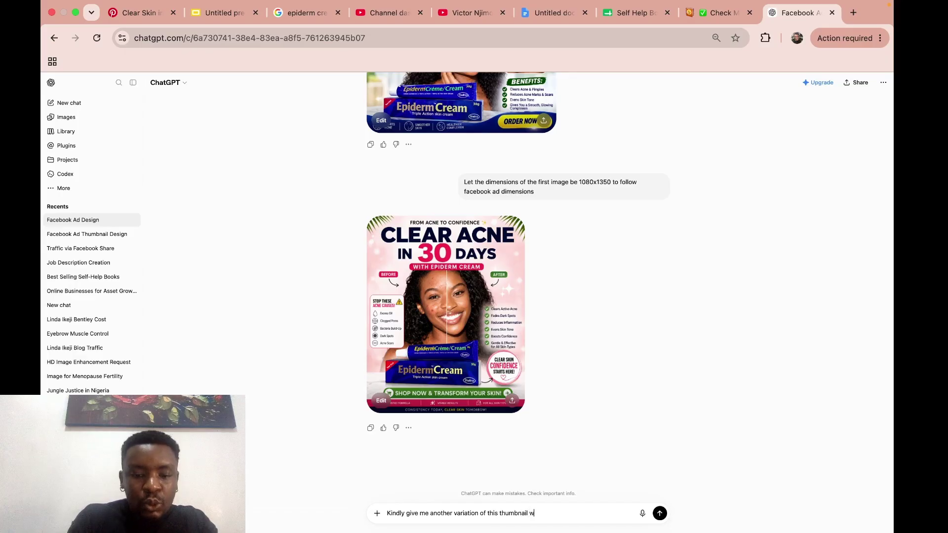
pyautogui.write('ith red')
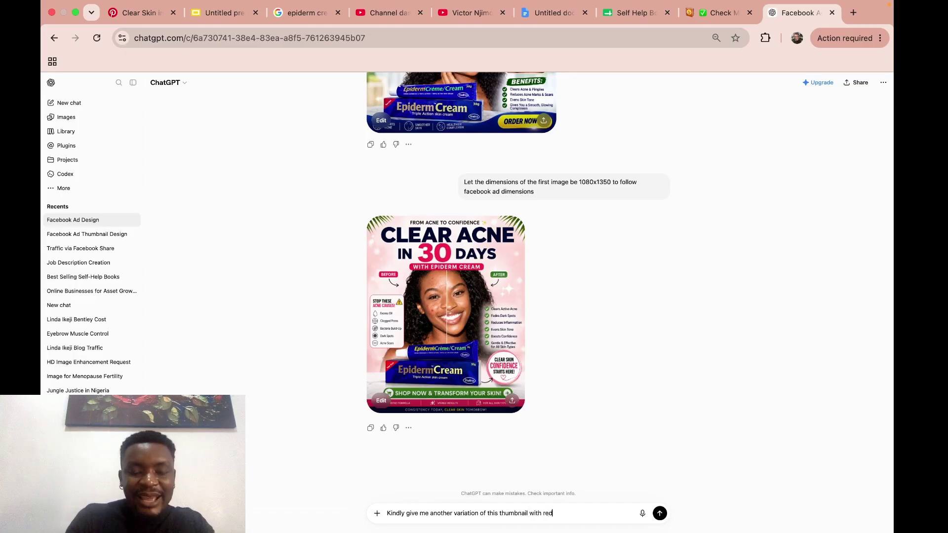
pyautogui.write(' element')
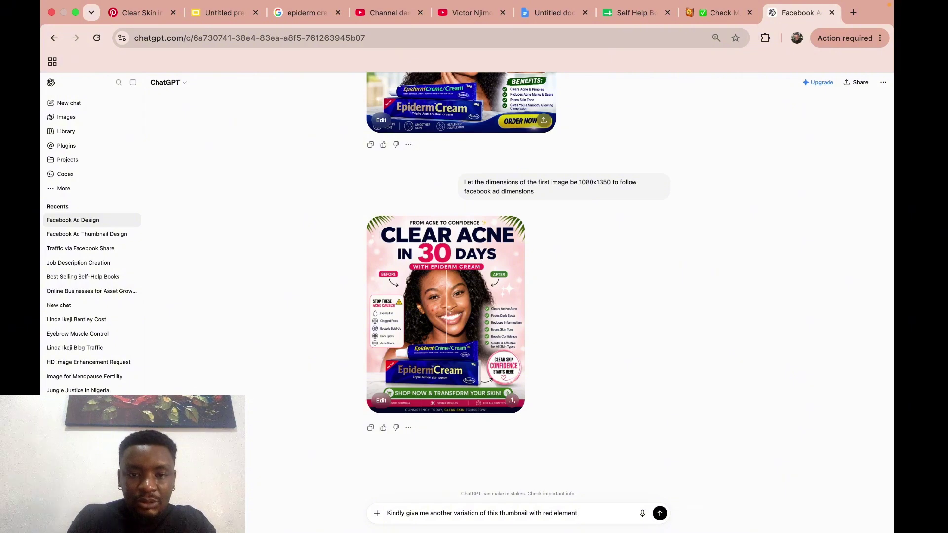
# Step: Extend the message with ", and also don't be afriad to give me a better and more attention grabbing version of the main headline"
pyautogui.write(',')
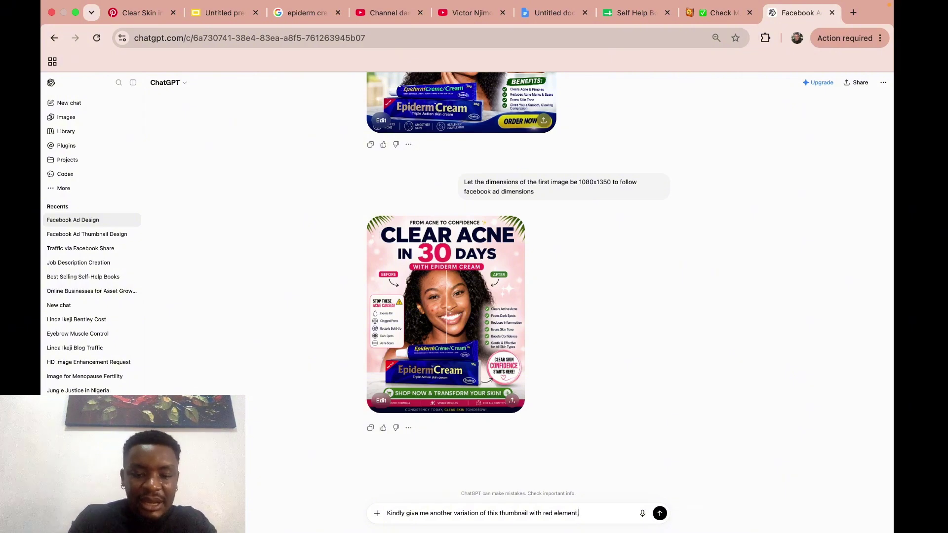
pyautogui.write(' and')
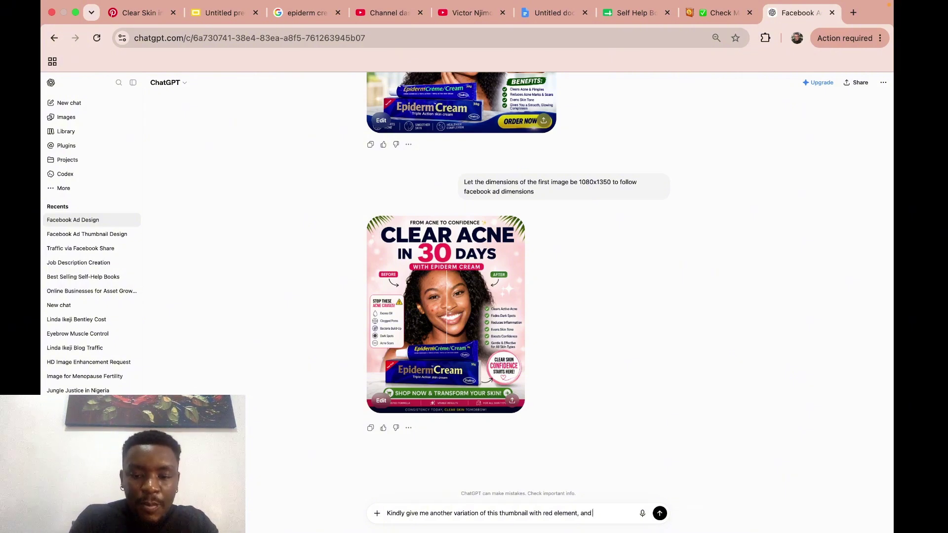
pyautogui.write(' also don')
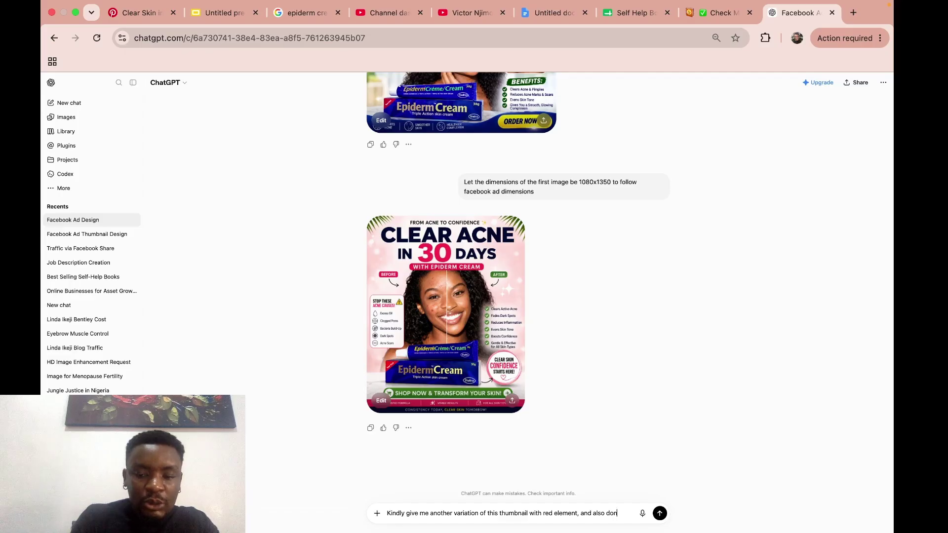
pyautogui.write("'t be afria")
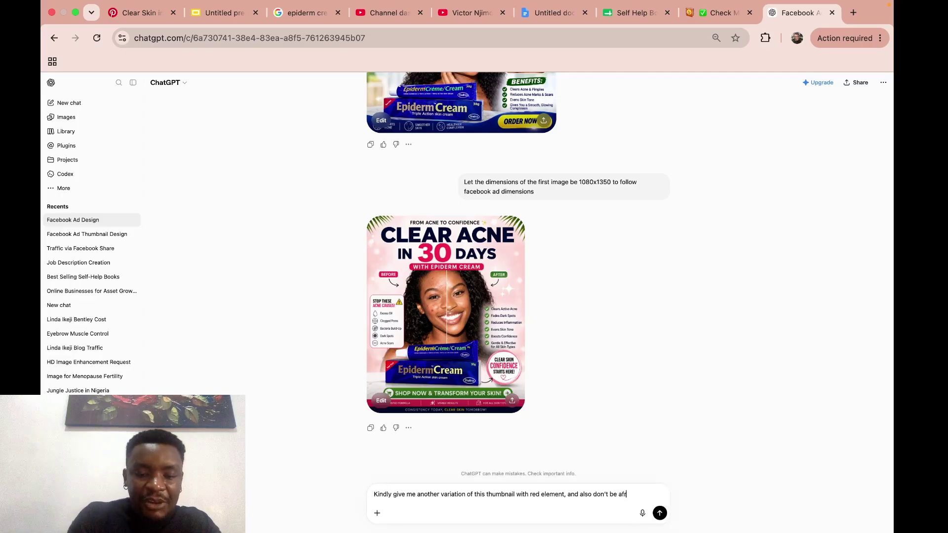
pyautogui.write('d ')
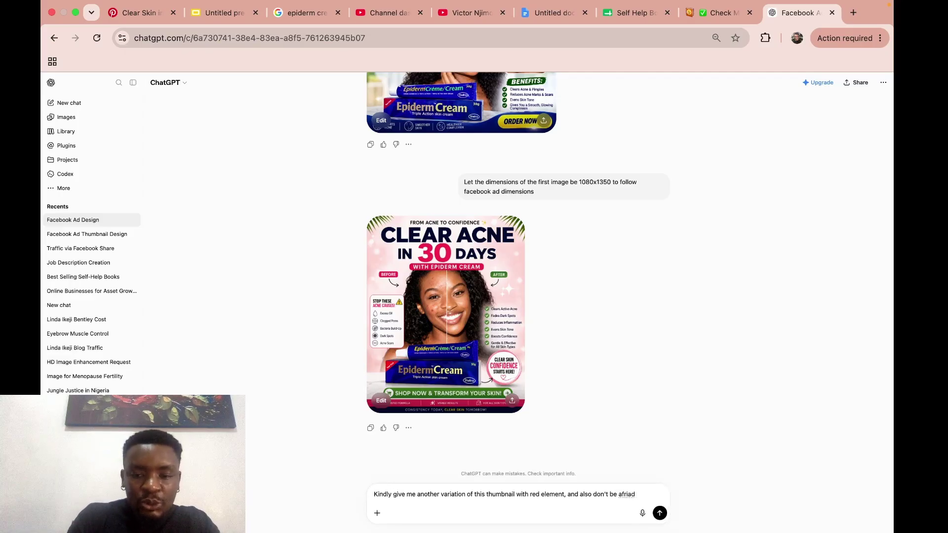
pyautogui.write('to g')
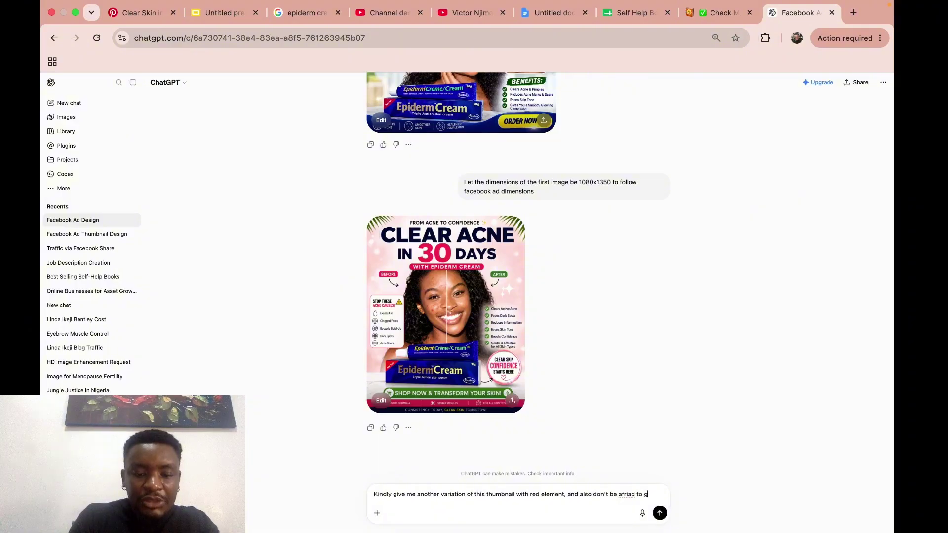
pyautogui.write('ive me a')
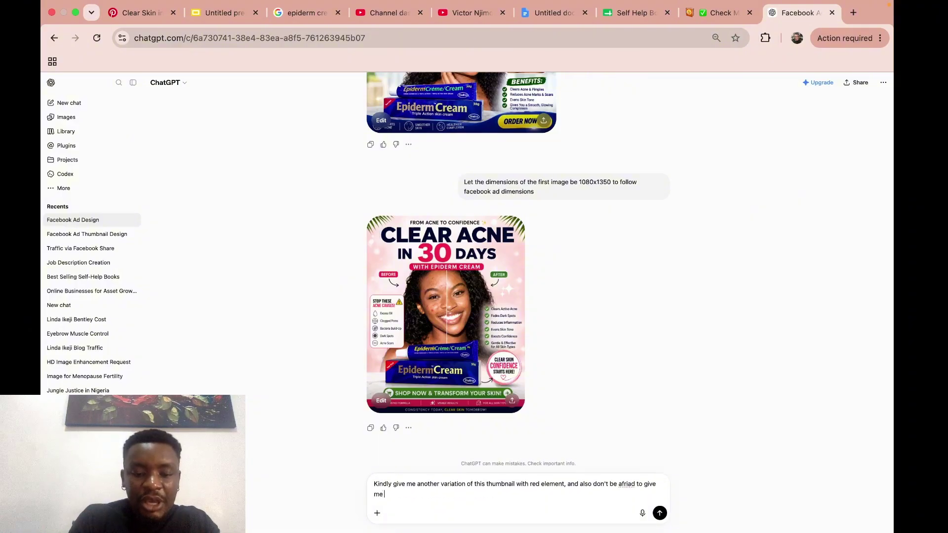
pyautogui.write(' better')
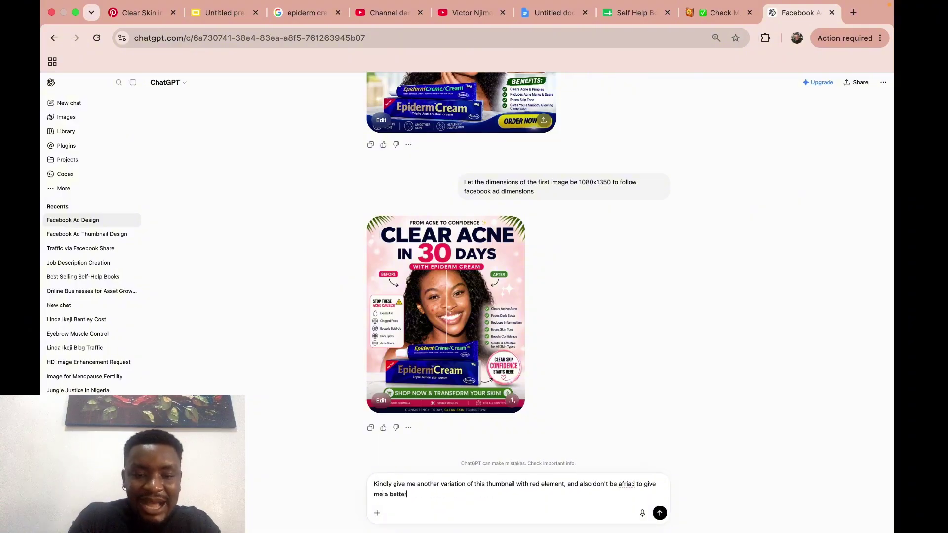
pyautogui.write(' version')
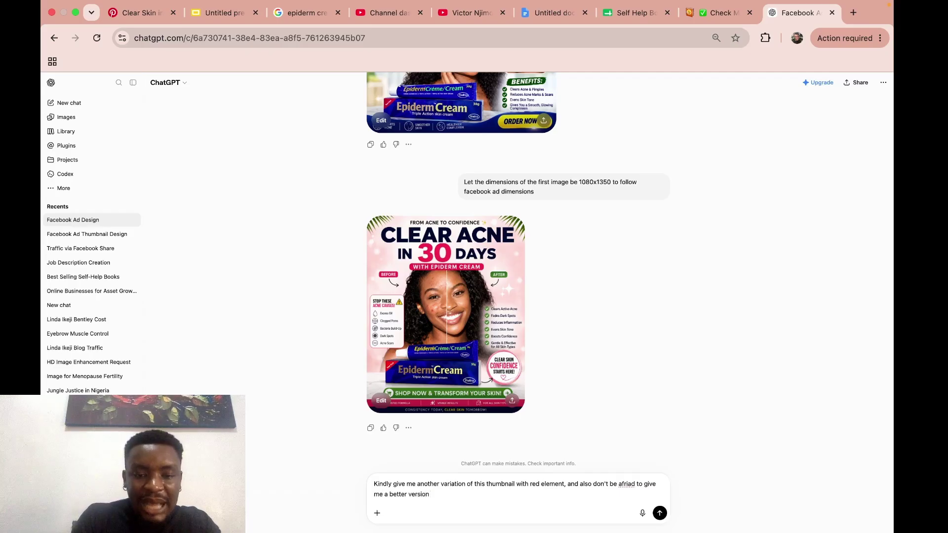
pyautogui.press('BackSpace')
pyautogui.press('BackSpace')
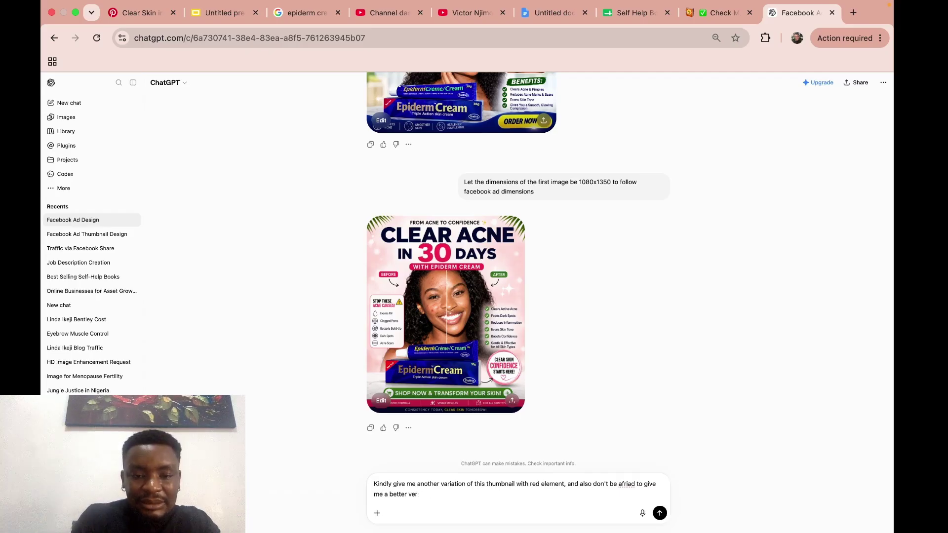
pyautogui.press('BackSpace')
pyautogui.write('and mo')
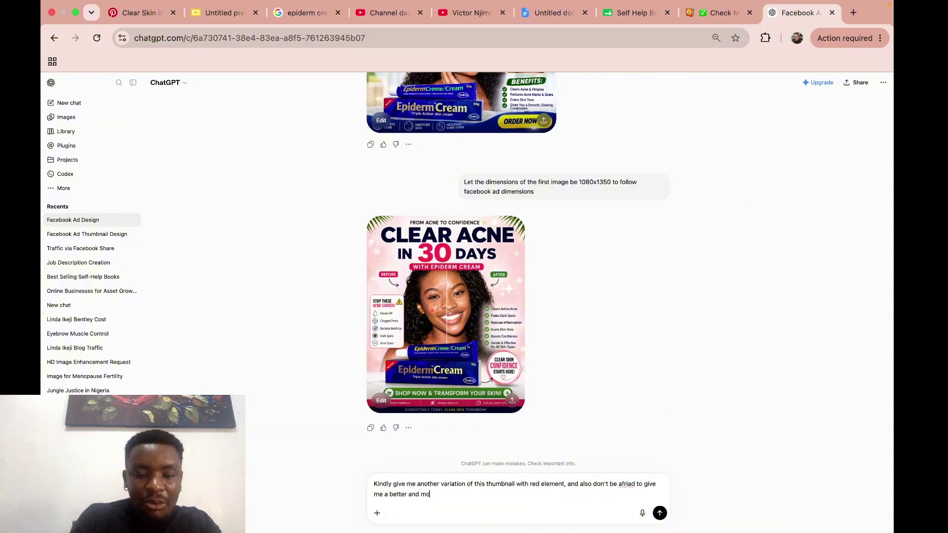
pyautogui.write('re attenti')
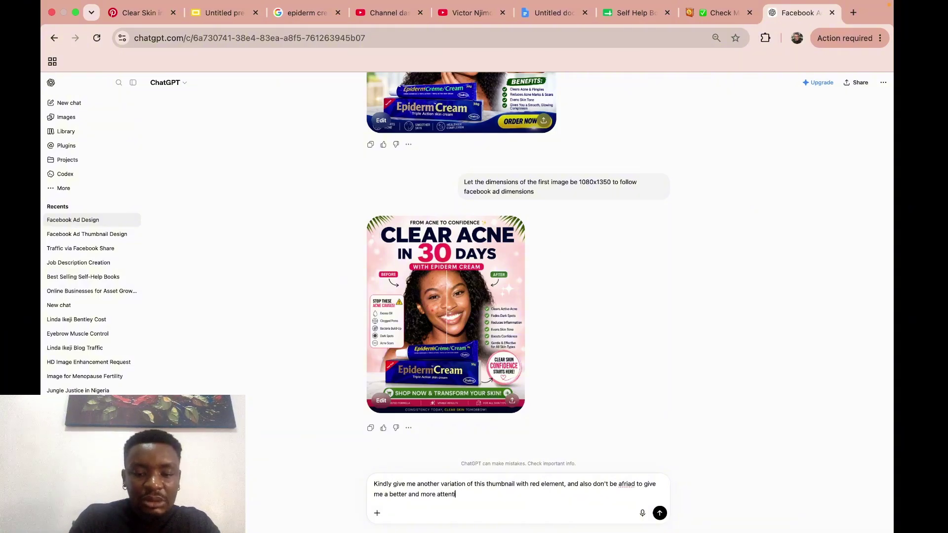
pyautogui.write('on grabbi')
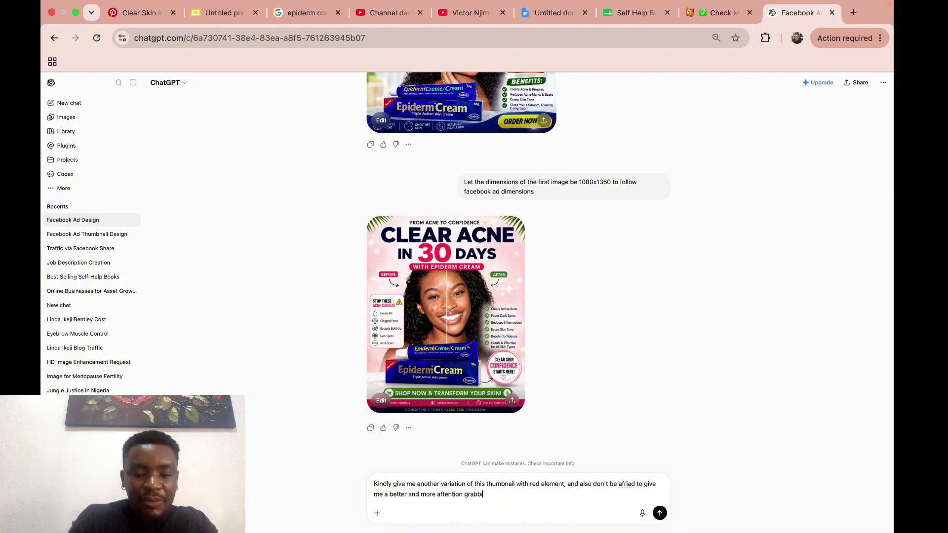
pyautogui.write('ng version')
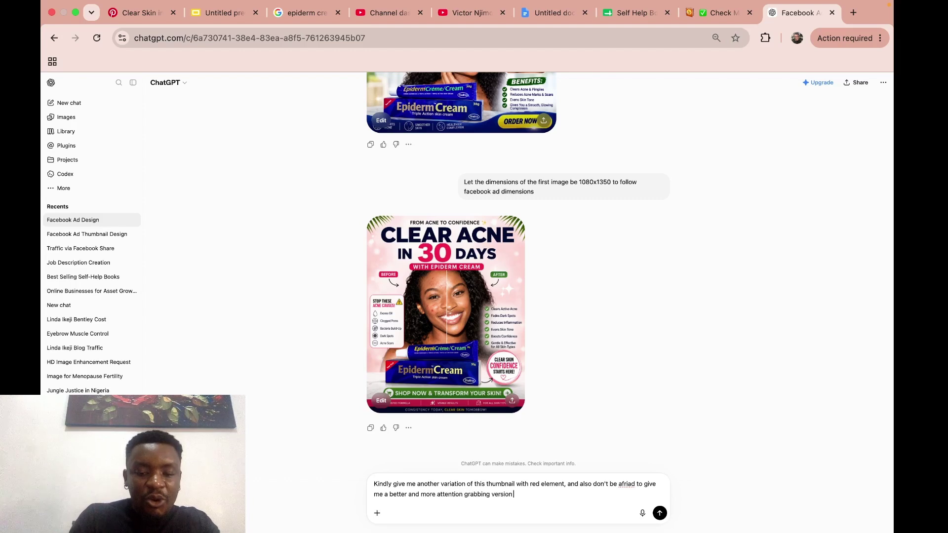
pyautogui.write(' of the main')
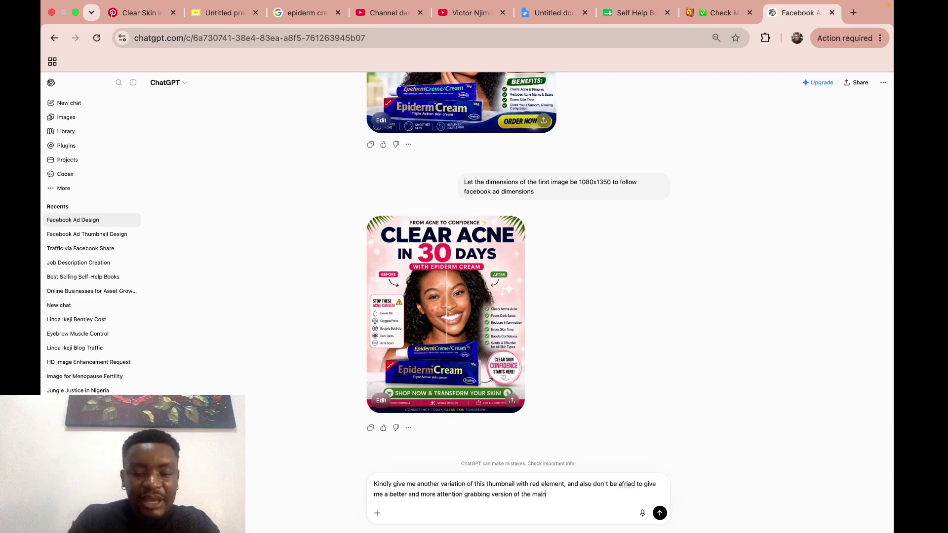
pyautogui.write(' headlin')
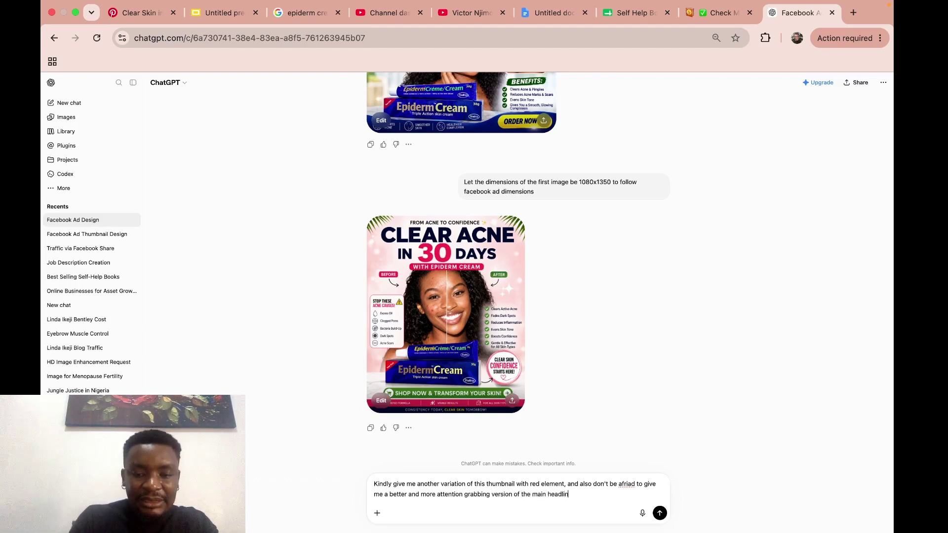
# Step: Finish the message with the sentence "Let the product remain the same" and submit it
pyautogui.write('e. Let')
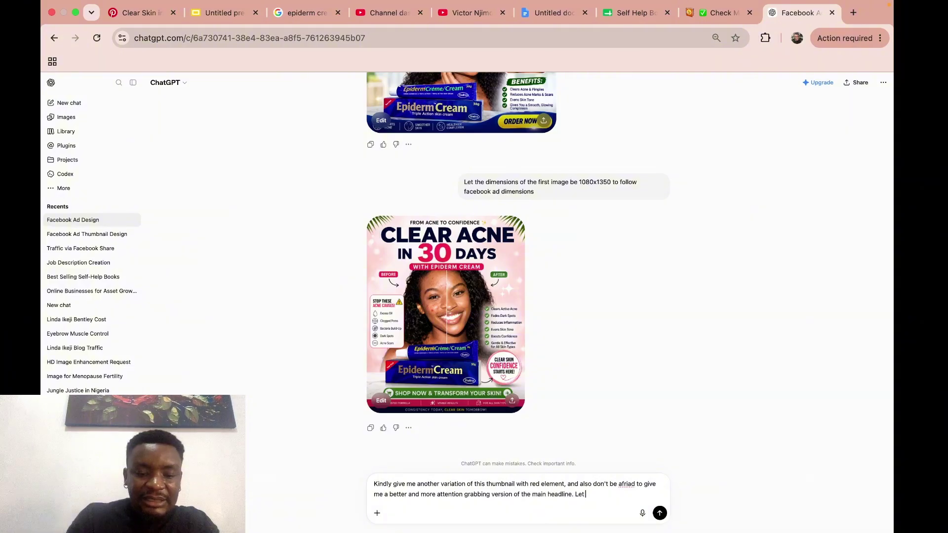
pyautogui.write(' the prod')
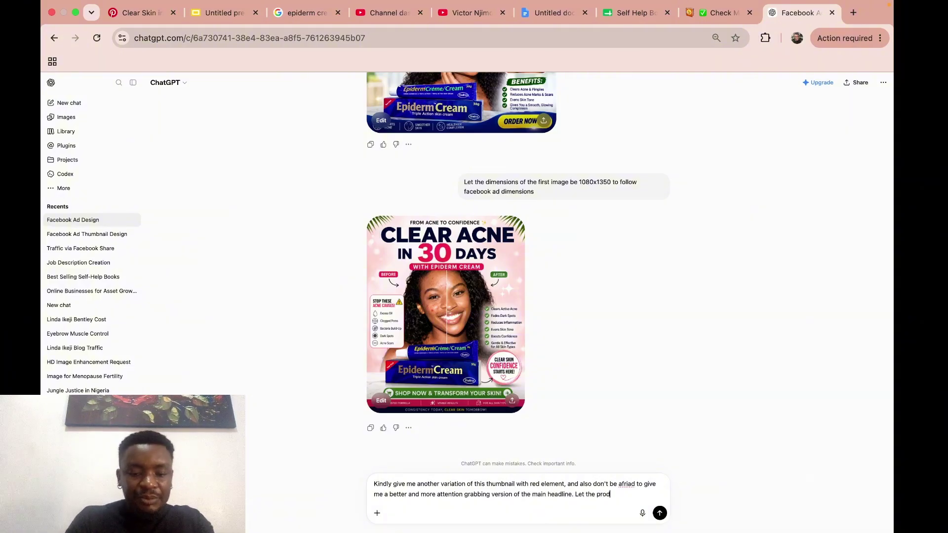
pyautogui.write('uct remai')
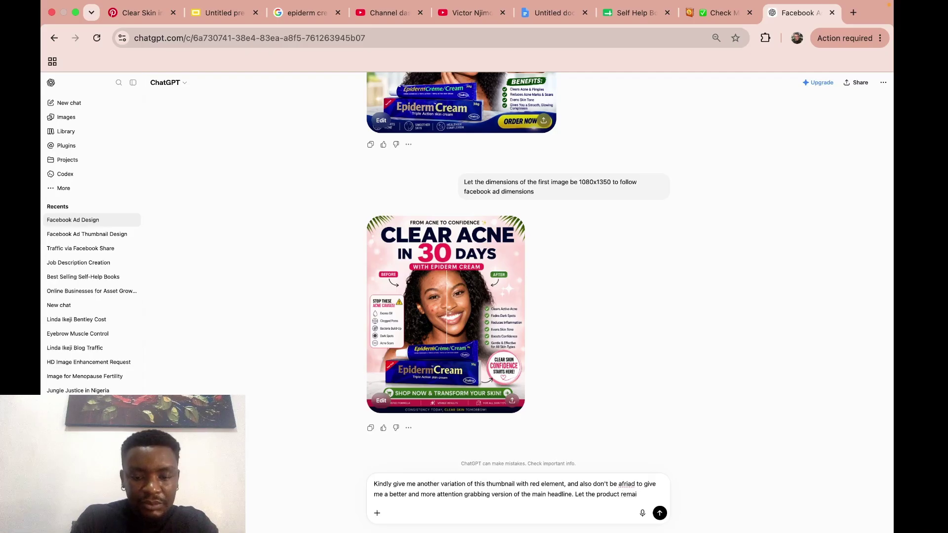
pyautogui.write('n the same')
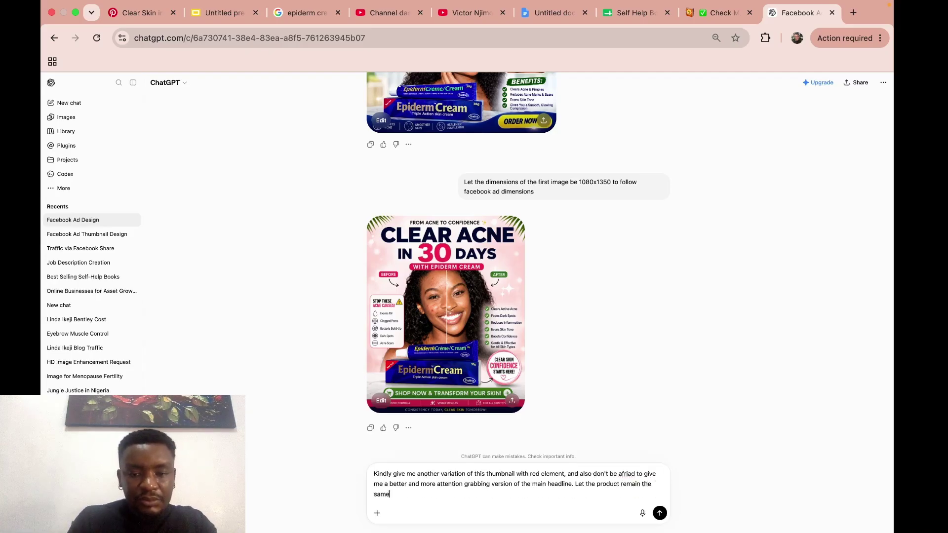
pyautogui.click(660, 513)
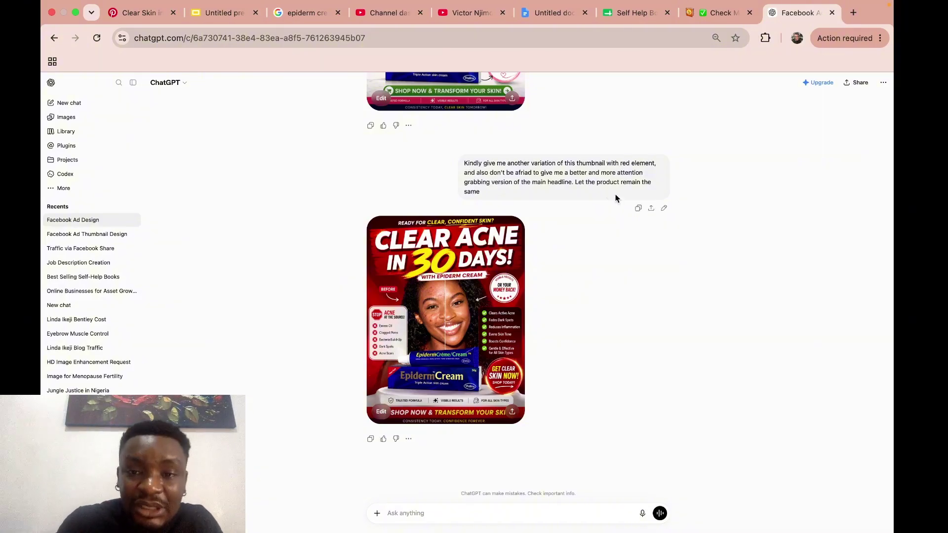
# Step: Copy the submitted red-variation prompt and paste it into a new message
pyautogui.click(638, 208)
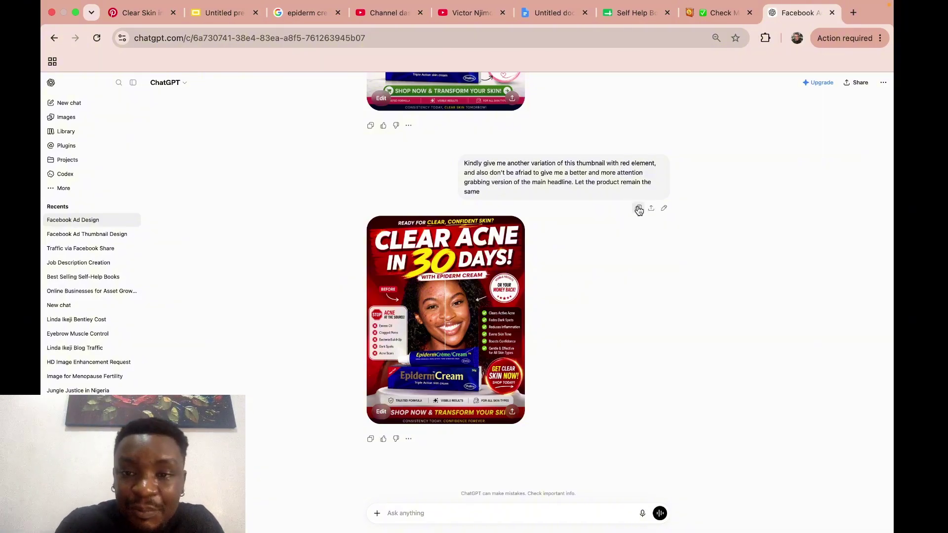
pyautogui.click(396, 514)
pyautogui.press('super+v')
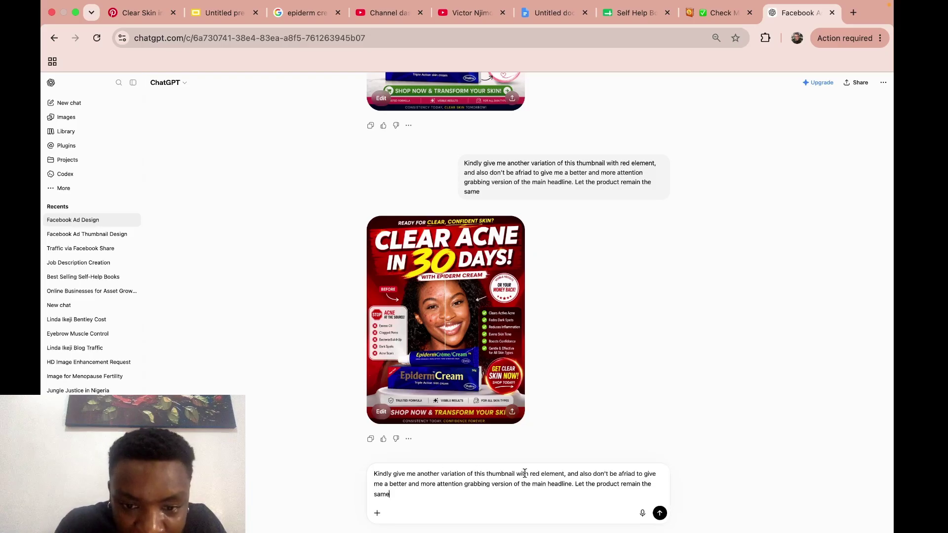
# Step: Change the colour in the pasted prompt from red to green and submit the request for a green-element thumbnail variation
pyautogui.click(541, 478)
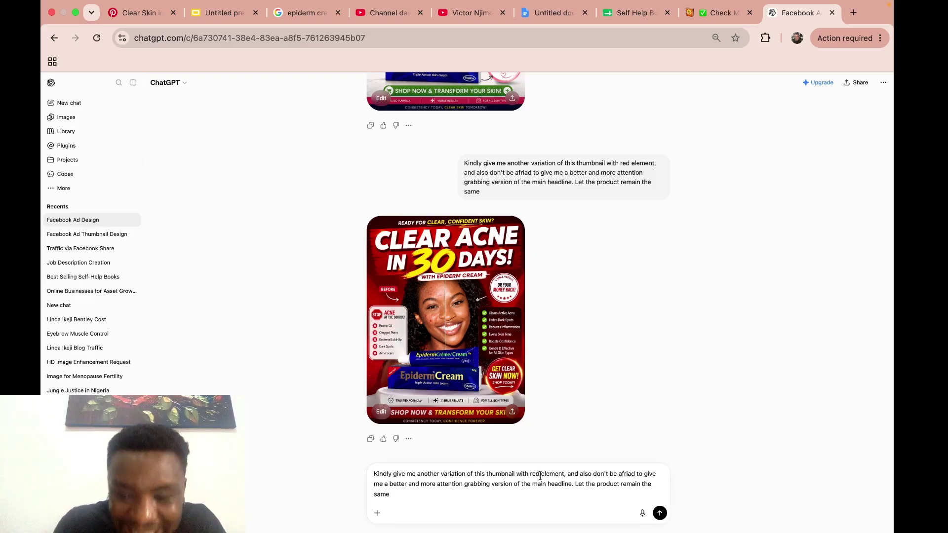
pyautogui.press('BackSpace')
pyautogui.press('BackSpace')
pyautogui.press('BackSpace')
pyautogui.press('BackSpace')
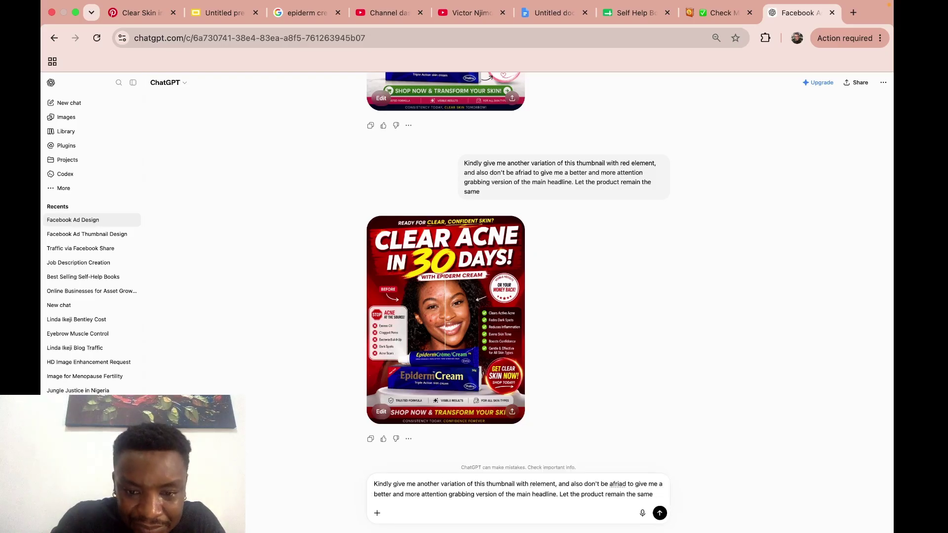
pyautogui.press('BackSpace')
pyautogui.write('green')
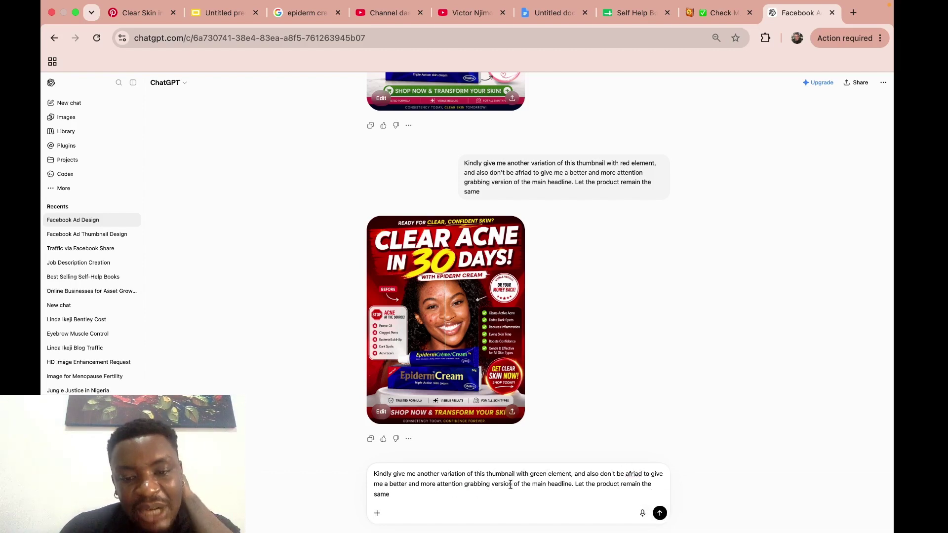
pyautogui.click(659, 513)
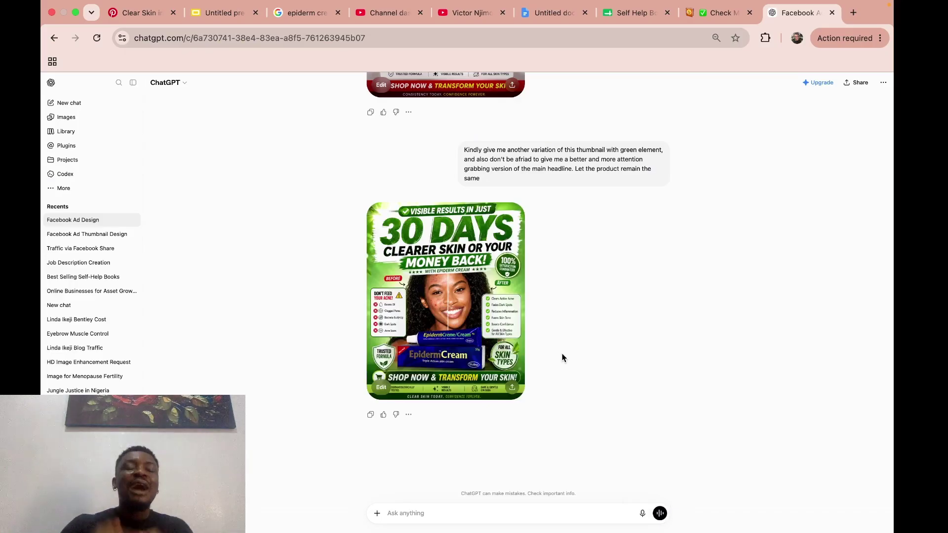
# Step: Switch to the Google Slides presentation and show the "Step 6 Test & Scale" slide
pyautogui.click(218, 24)
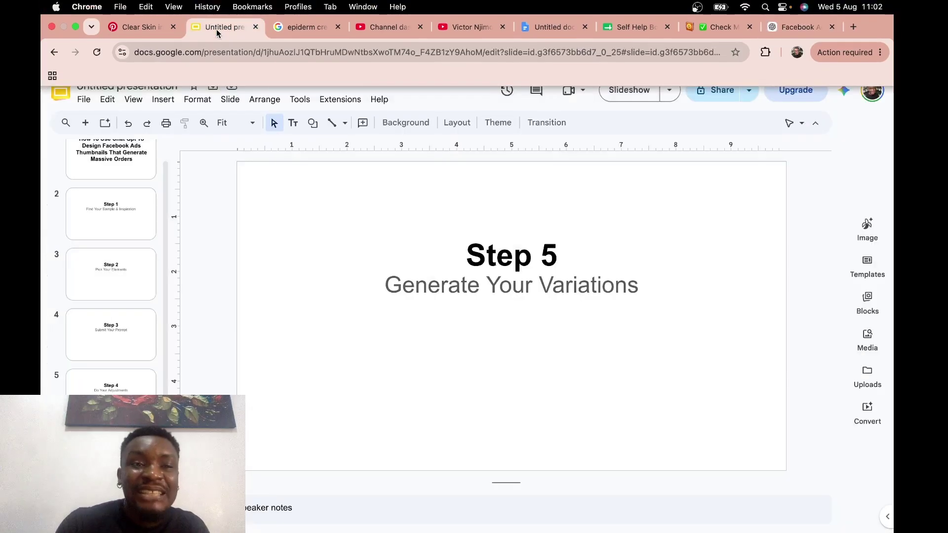
pyautogui.scroll(-2, 111, 454)
pyautogui.click(112, 457)
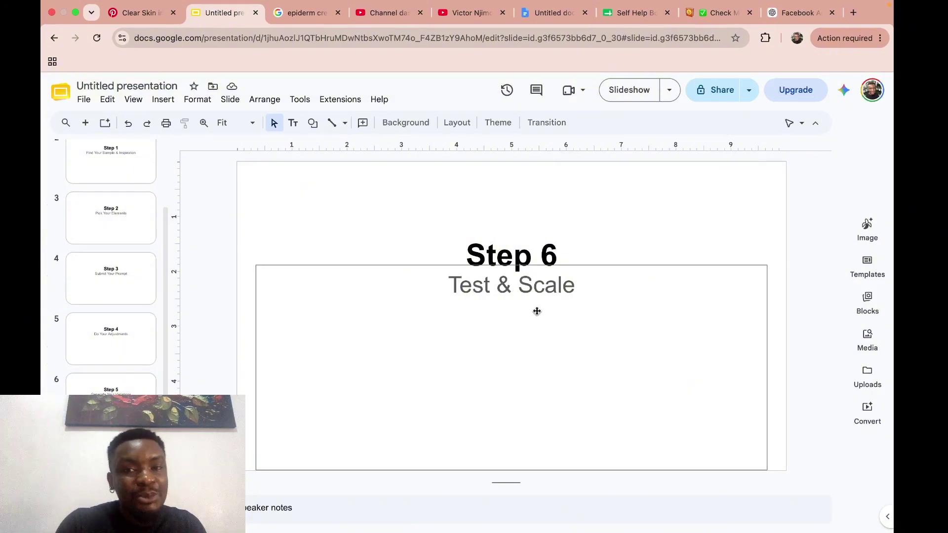
# Step: Return to the ChatGPT conversation and review the red and green thumbnail variations
pyautogui.click(775, 16)
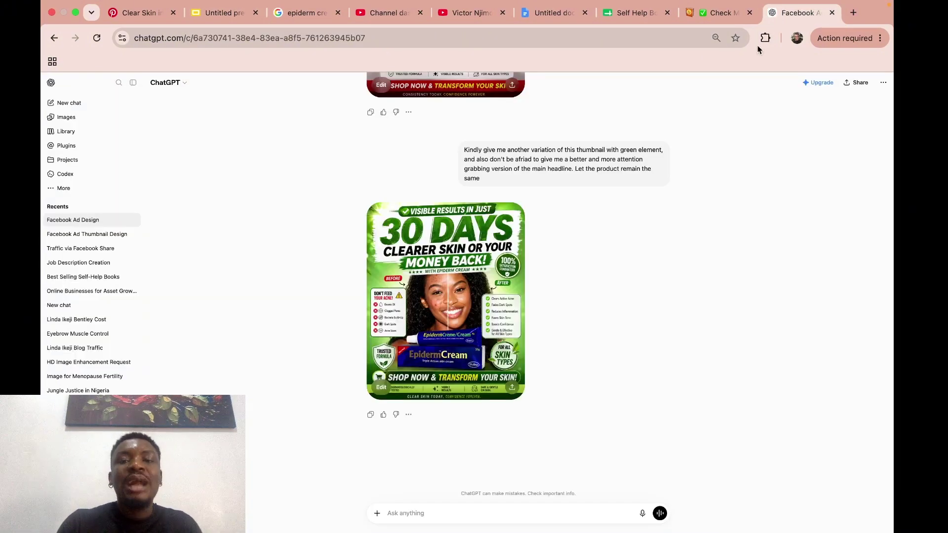
pyautogui.scroll(6, 486, 272)
pyautogui.scroll(4, 485, 272)
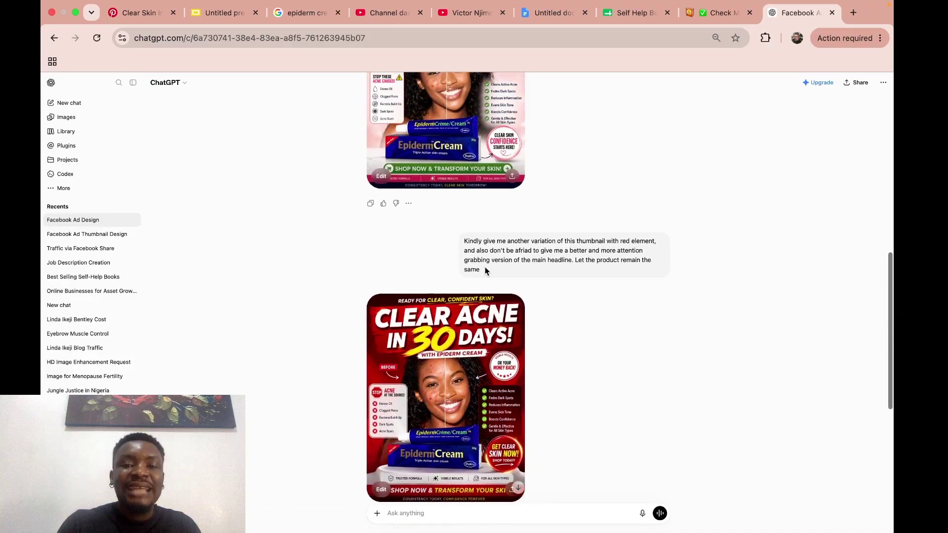
pyautogui.scroll(-6, 485, 271)
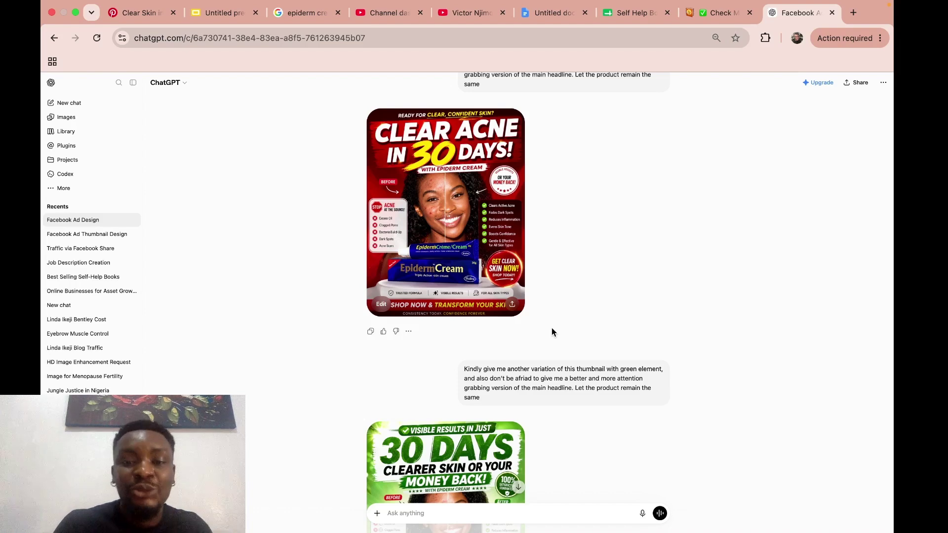
pyautogui.scroll(-4, 552, 328)
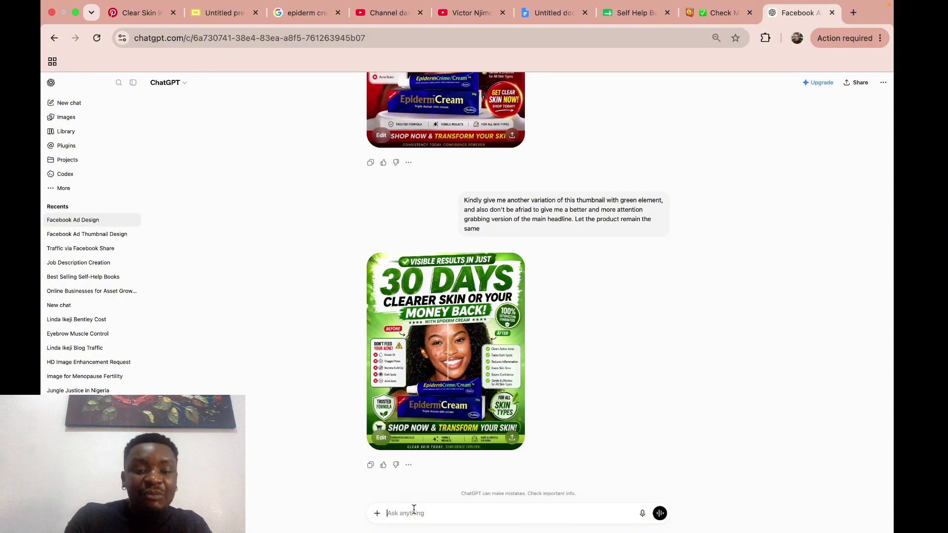
# Step: Submit the message "Kindly generate 5 facebook ad copies and 5 facebook ad headlines for this campaign"
pyautogui.write('Kindly')
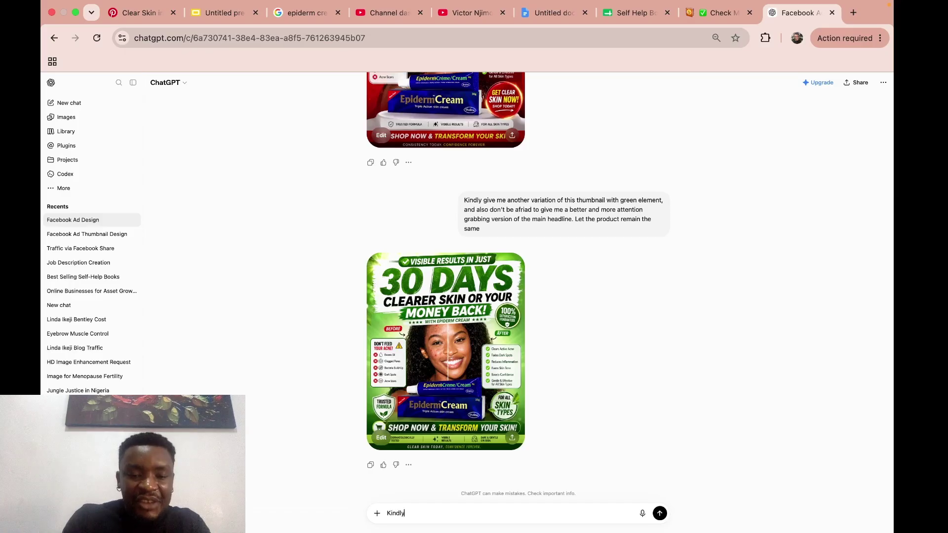
pyautogui.write(' generat')
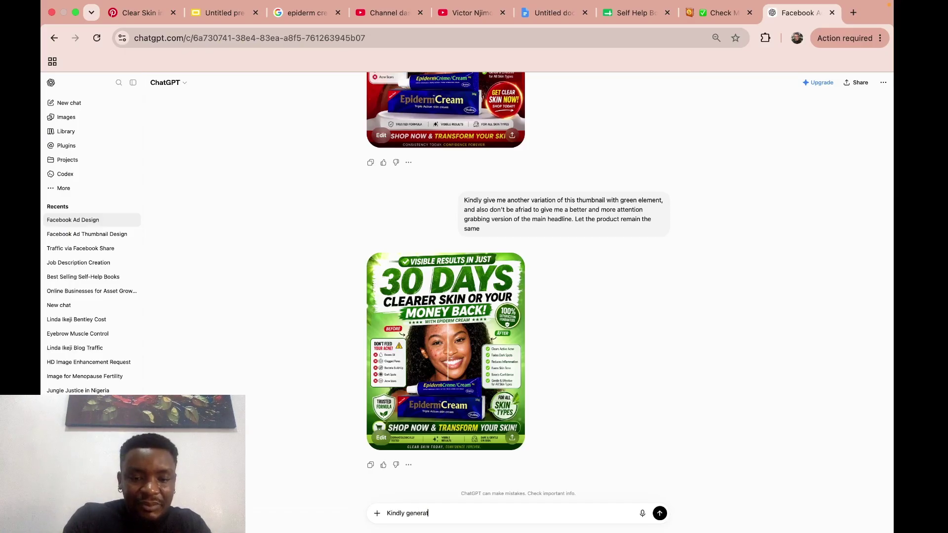
pyautogui.write('e 5 fac')
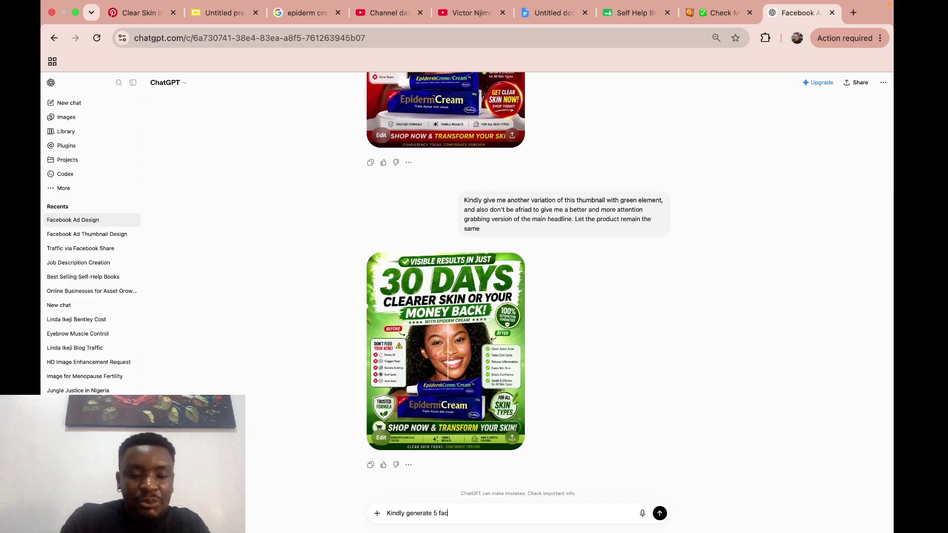
pyautogui.write('ebook a')
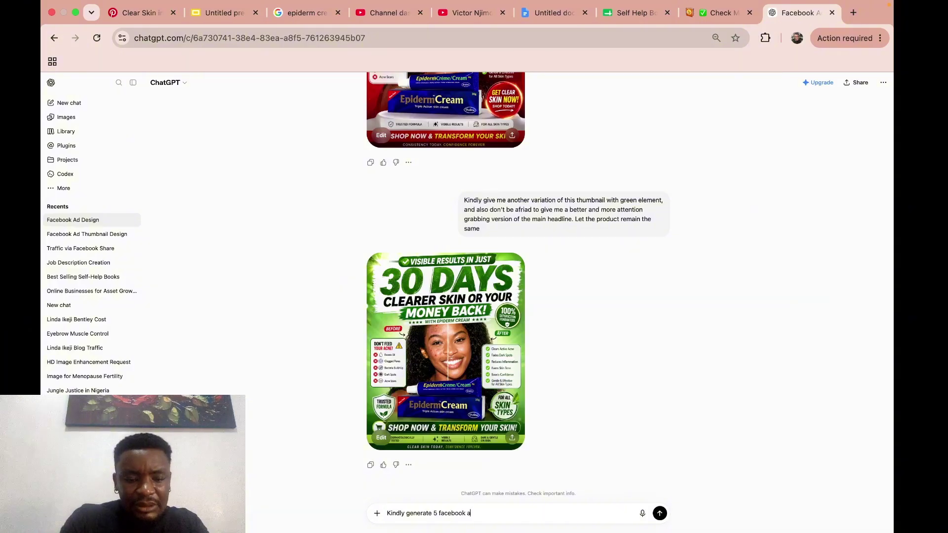
pyautogui.write('d copies')
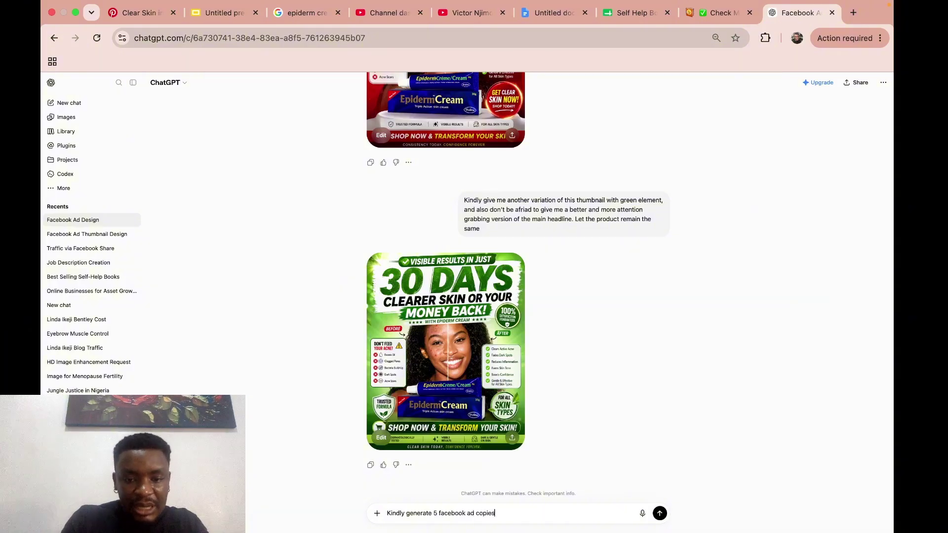
pyautogui.write(' and 5')
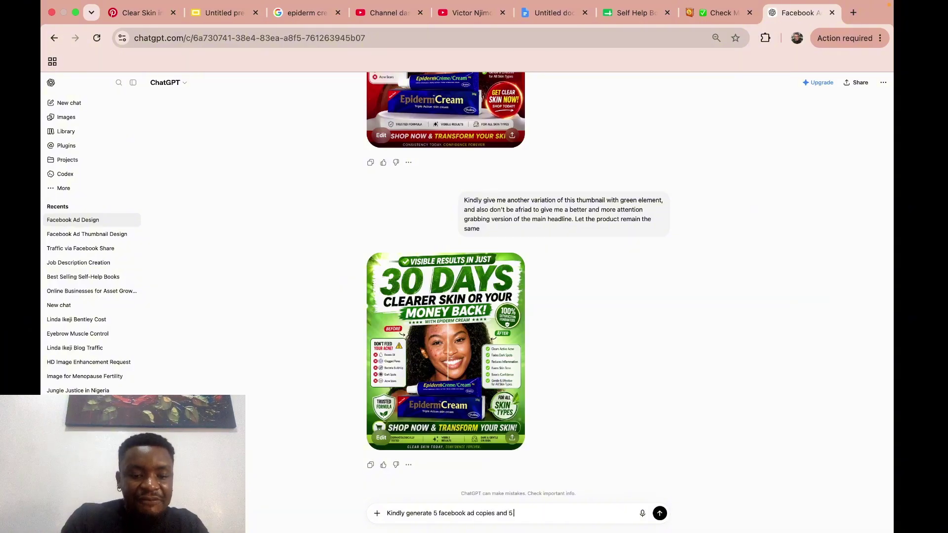
pyautogui.write(' facebook a')
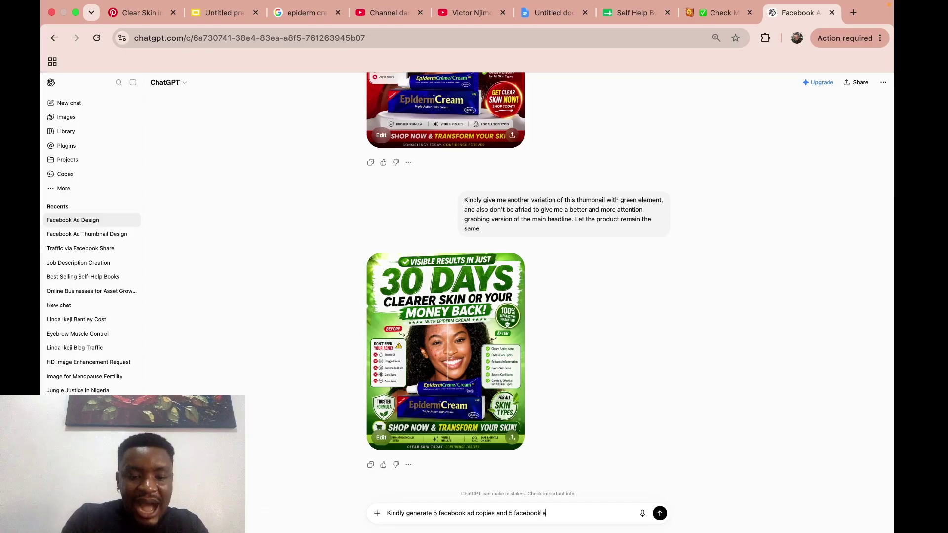
pyautogui.write('d headlines f')
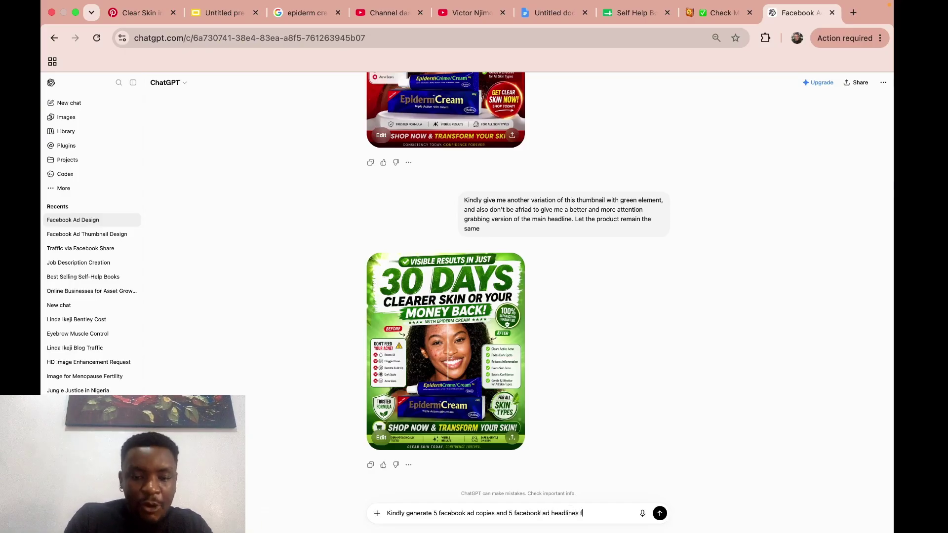
pyautogui.write('or this')
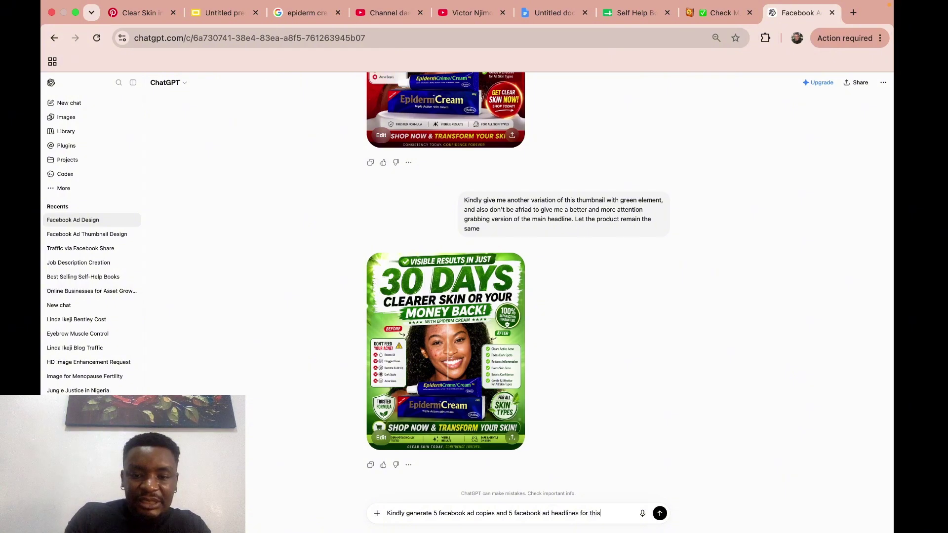
pyautogui.write(' campaign')
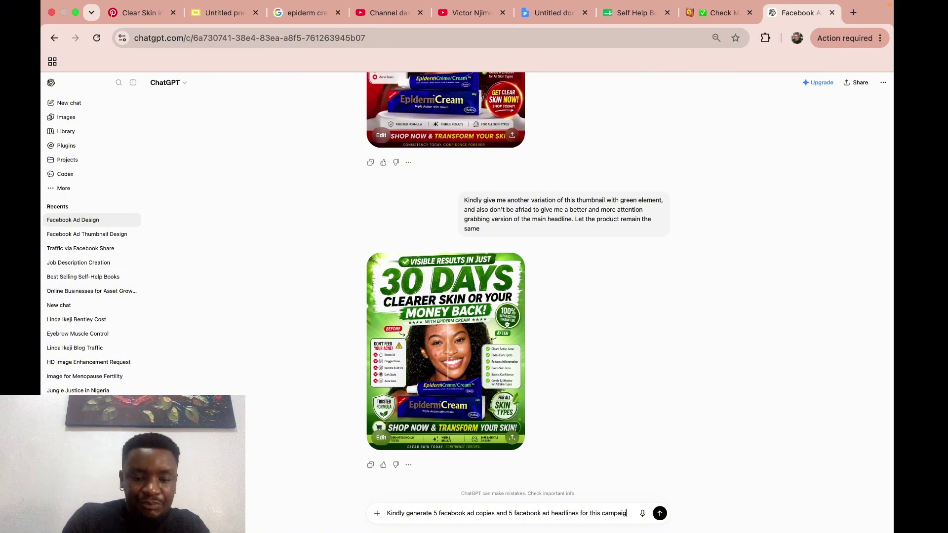
pyautogui.click(658, 514)
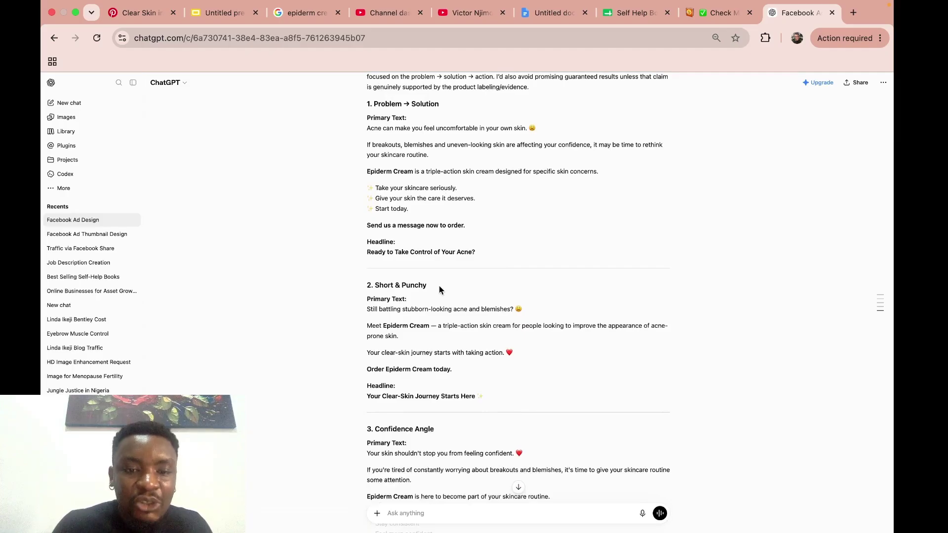
# Step: Read through the generated Facebook ad copies and their headlines, from the last one back up to the submitted prompt
pyautogui.scroll(-3, 439, 285)
pyautogui.scroll(-5, 492, 342)
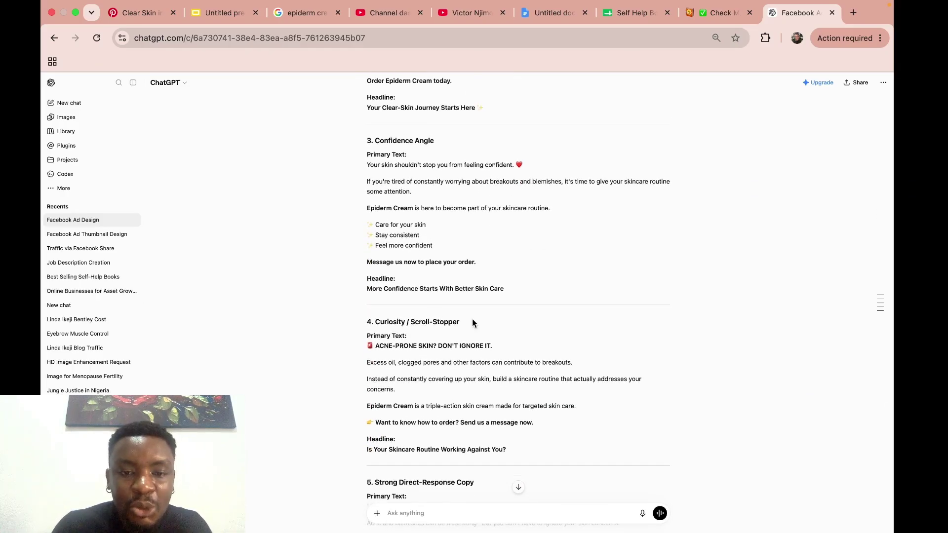
pyautogui.scroll(-4, 471, 323)
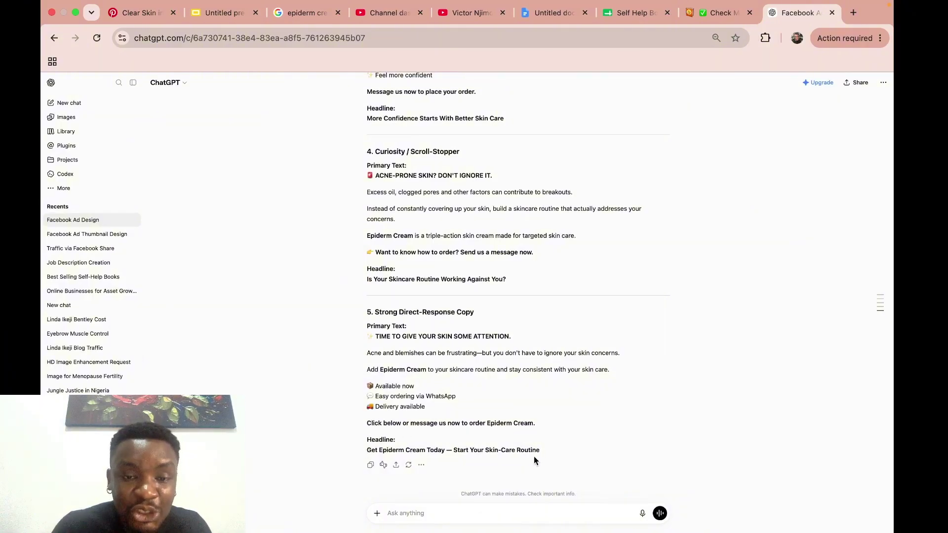
pyautogui.scroll(1, 535, 457)
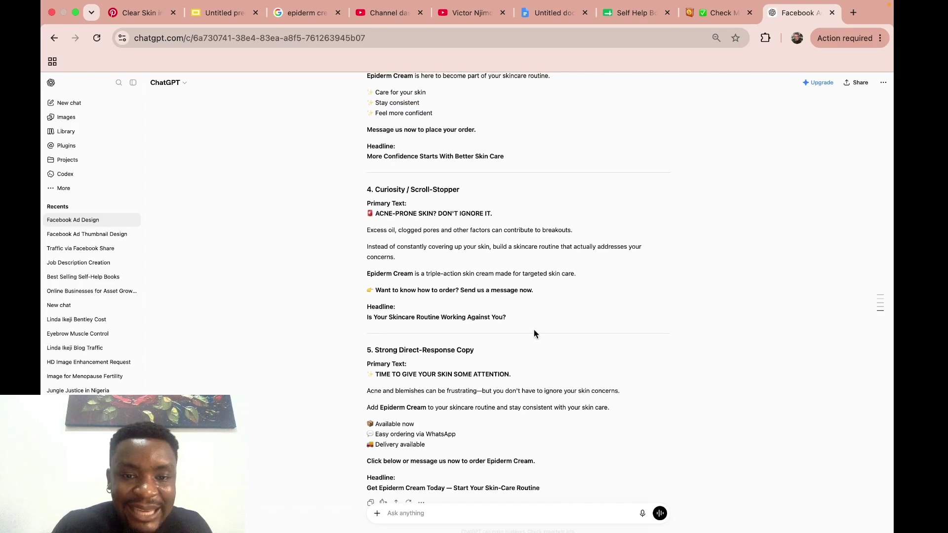
pyautogui.scroll(2, 534, 330)
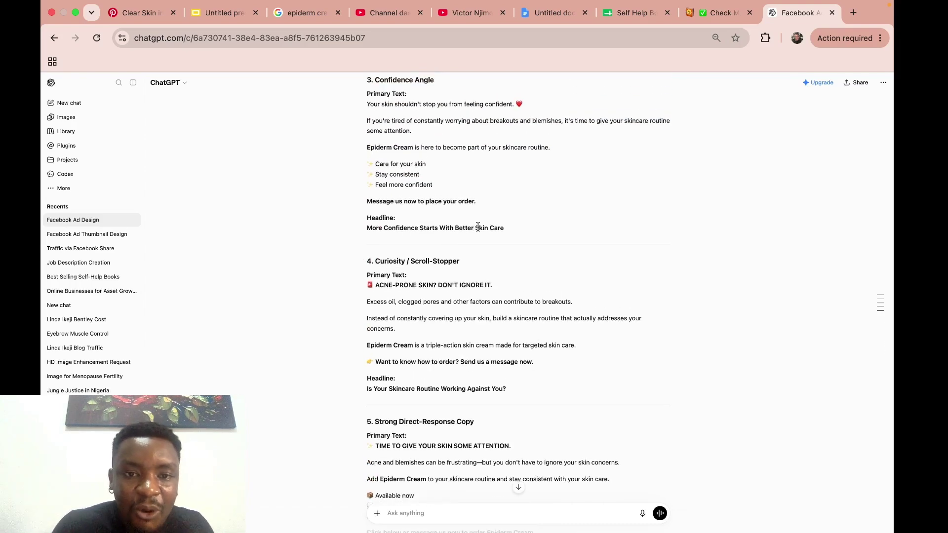
pyautogui.scroll(3, 494, 230)
pyautogui.scroll(2, 494, 230)
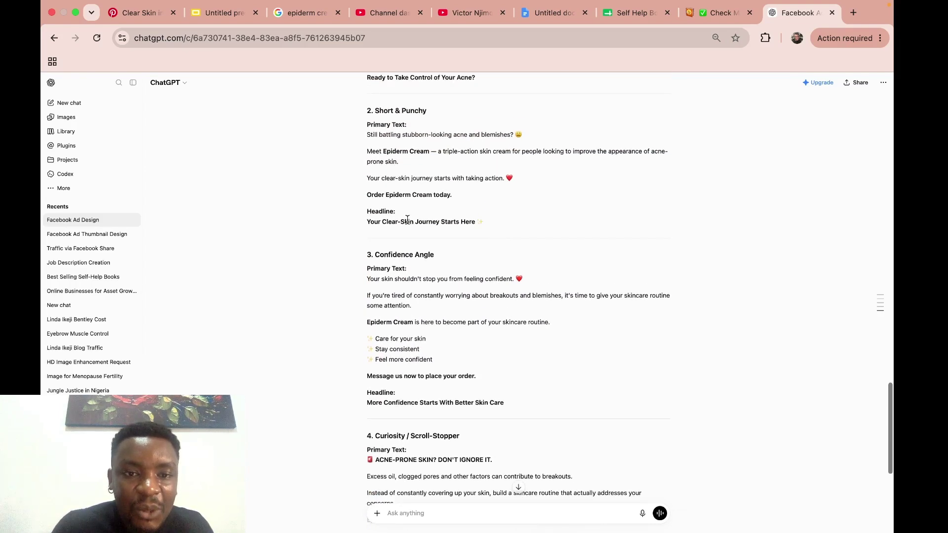
pyautogui.scroll(3, 463, 219)
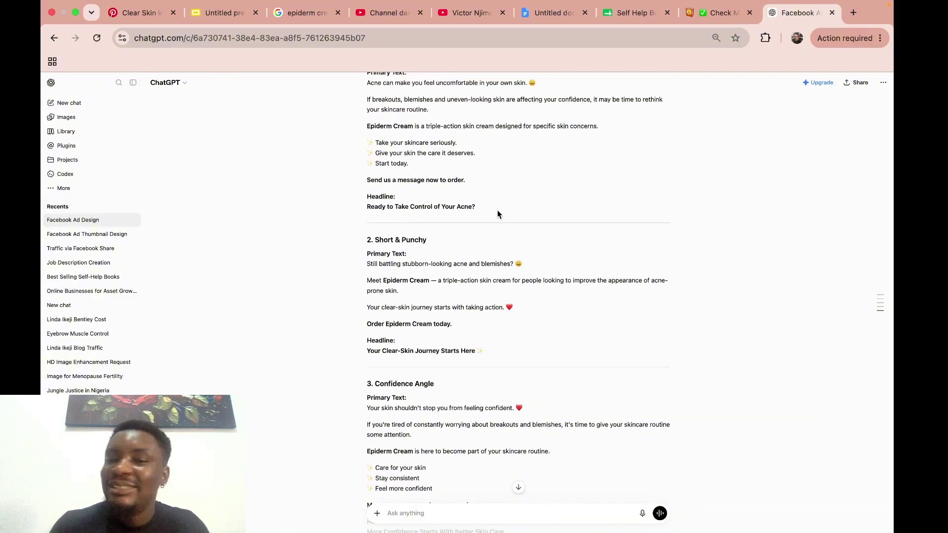
pyautogui.scroll(5, 497, 210)
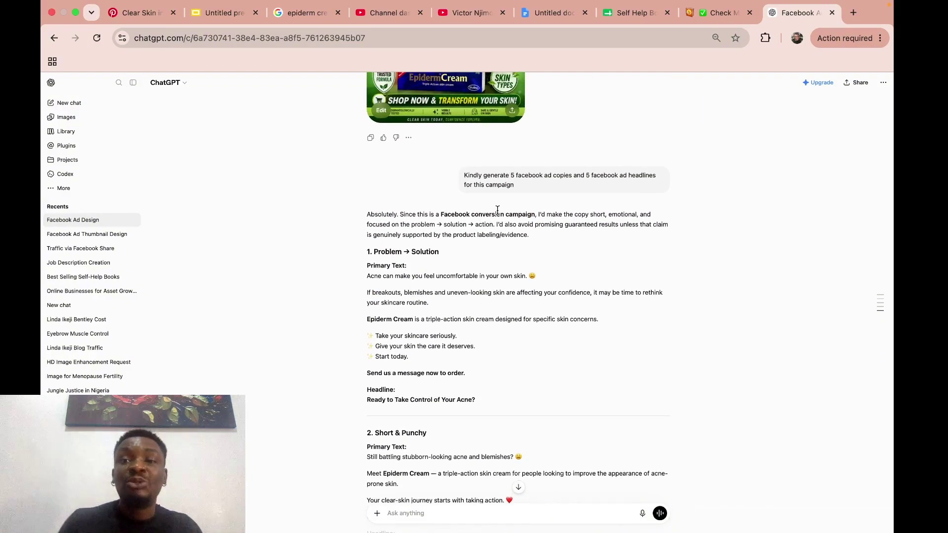